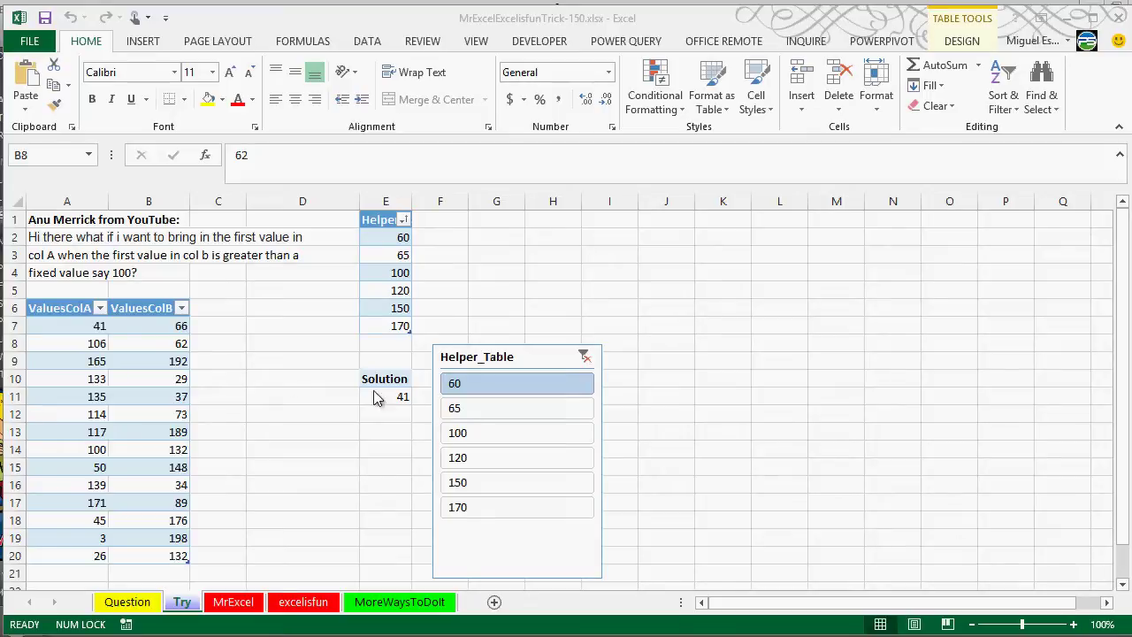
Select the ValuesColA and ValuesColB data columns to show the table being searched.
{"action": "left_click_drag", "start_coordinate": [76, 309], "coordinate": [166, 555]}
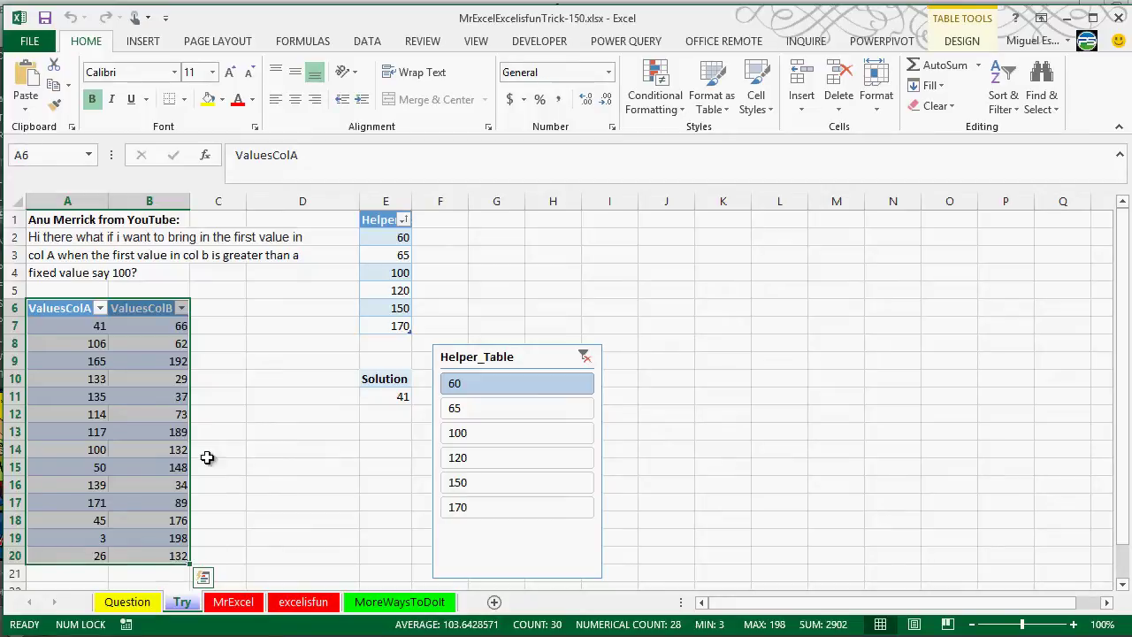
{"action": "left_click", "coordinate": [123, 272]}
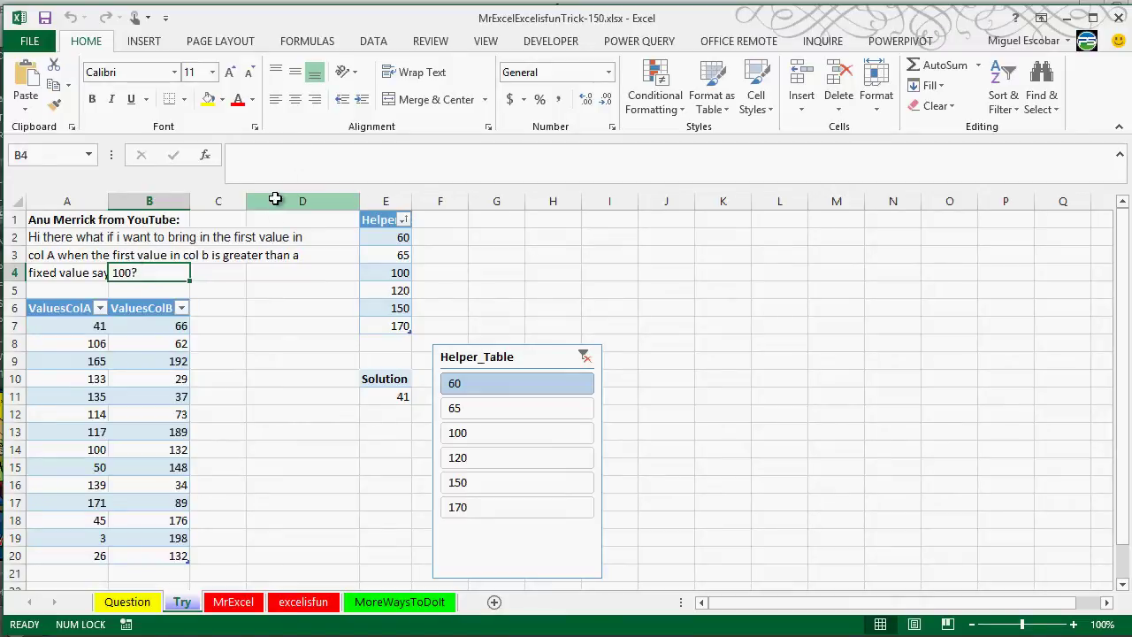
{"action": "left_click", "coordinate": [82, 326]}
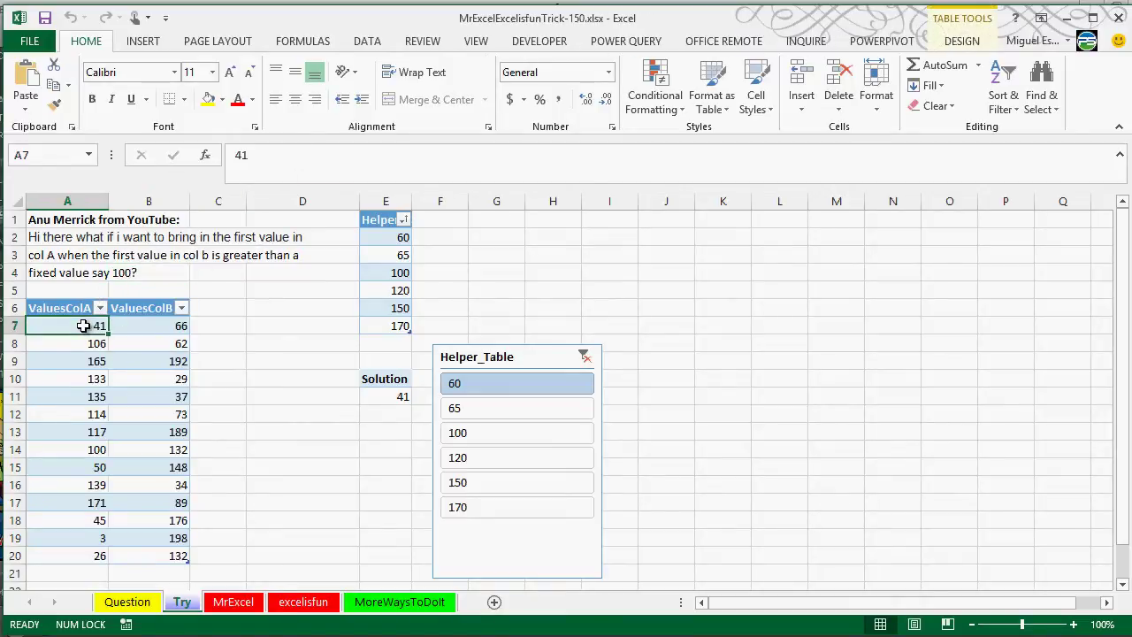
{"action": "key", "text": "ctrl+shift+Down"}
{"action": "key", "text": "ctrl+shift+Up"}
{"action": "key", "text": "ctrl+shift+Up"}
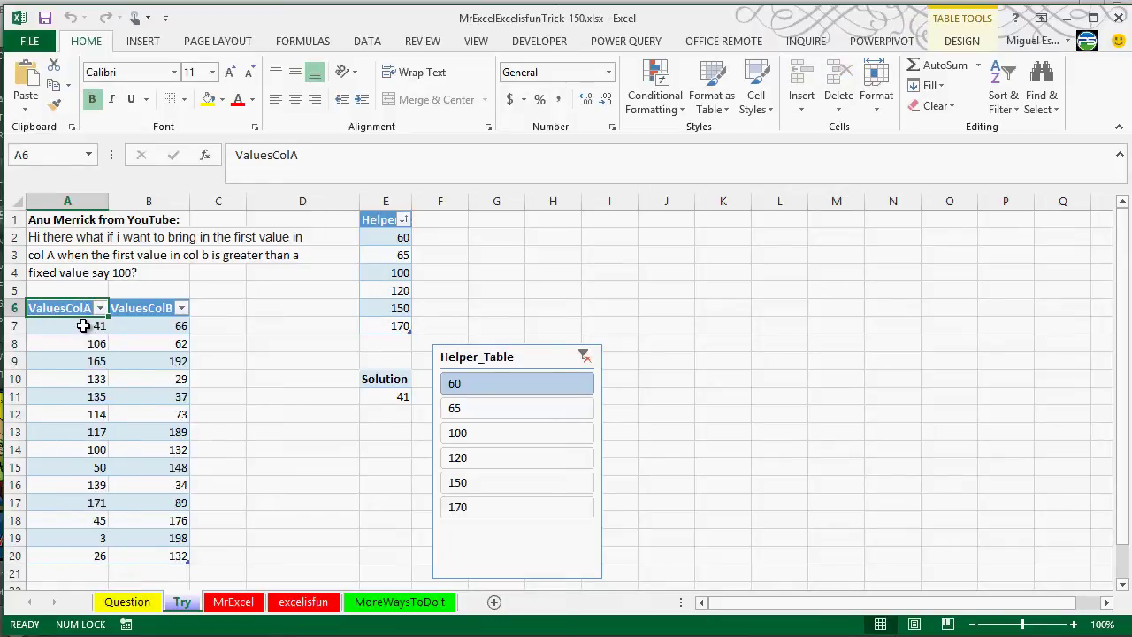
{"action": "key", "text": "Right"}
{"action": "key", "text": "Down"}
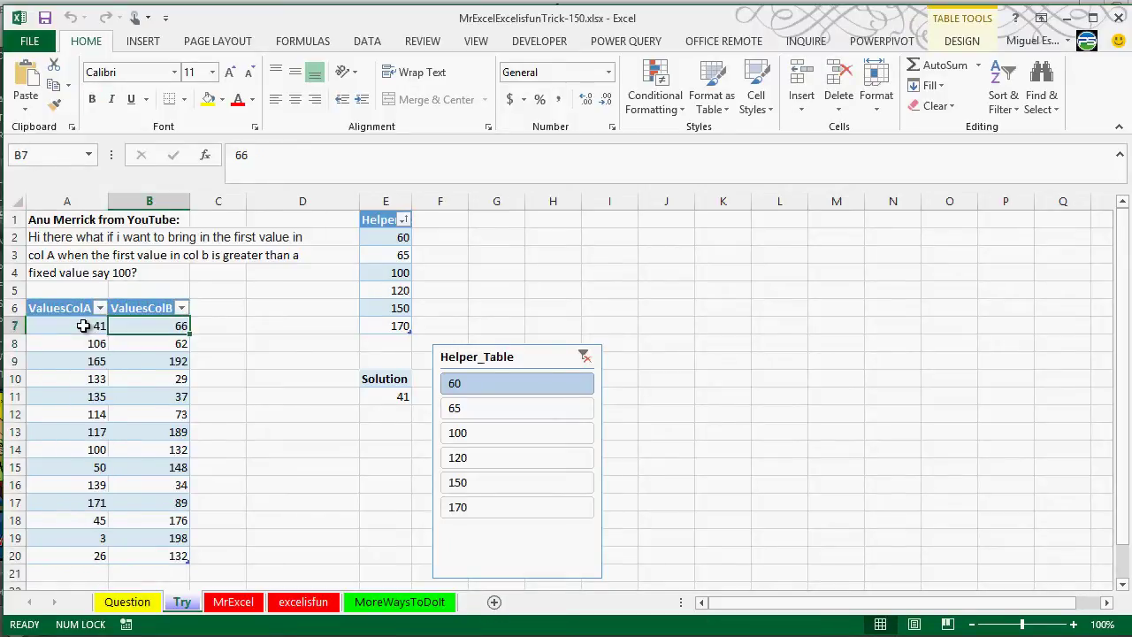
{"action": "key", "text": "ctrl+shift+Down"}
{"action": "key", "text": "shift+Left"}
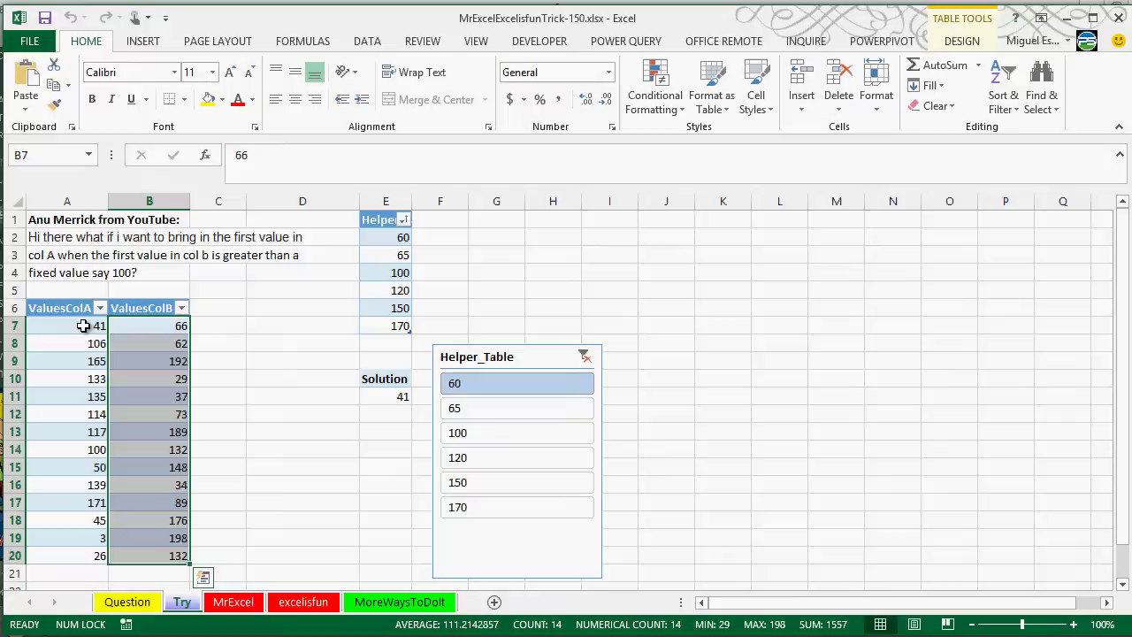
{"action": "left_click", "coordinate": [77, 274]}
Find by hand that 192 is the first ValuesColB value above 100, paired with 165.
{"action": "left_click", "coordinate": [164, 412]}
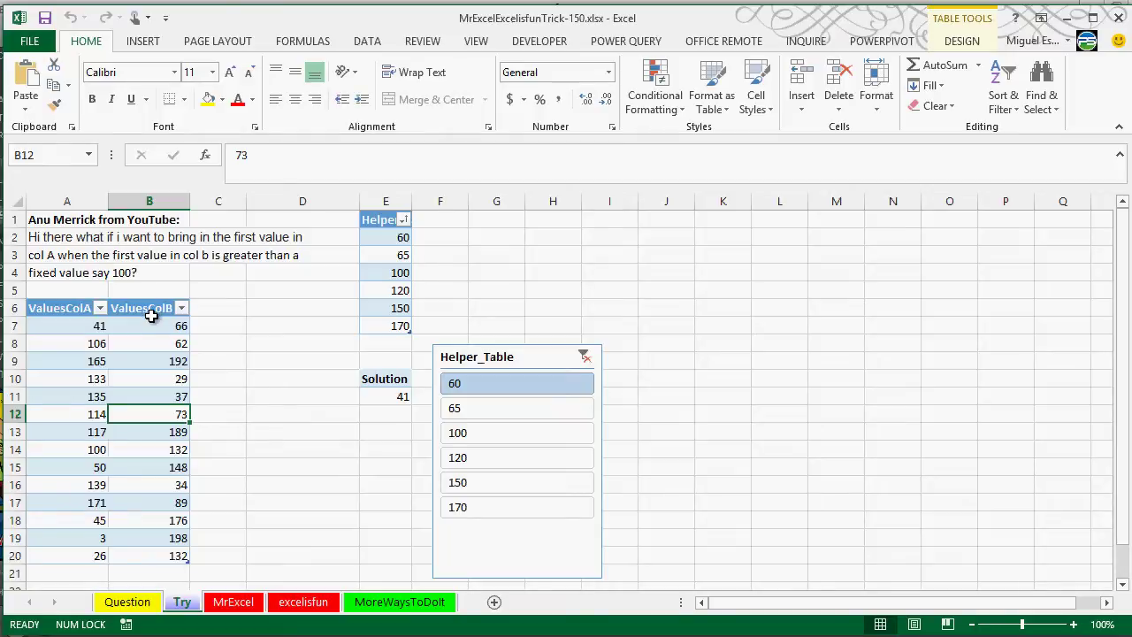
{"action": "left_click_drag", "start_coordinate": [153, 327], "coordinate": [156, 360]}
{"action": "left_click", "coordinate": [174, 358]}
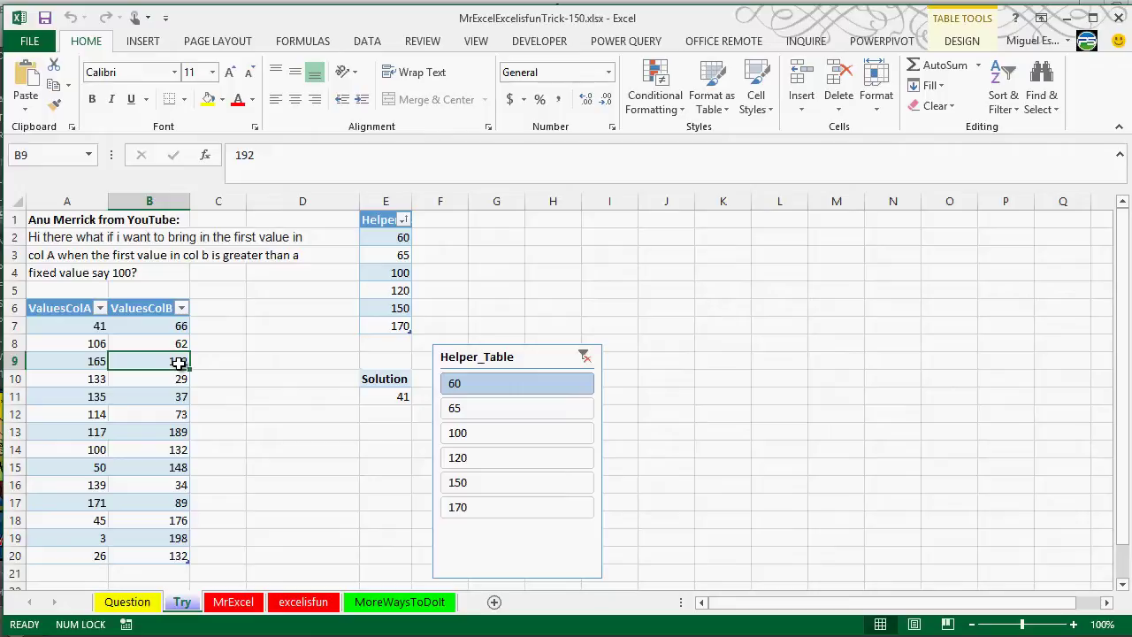
{"action": "key", "text": "Left"}
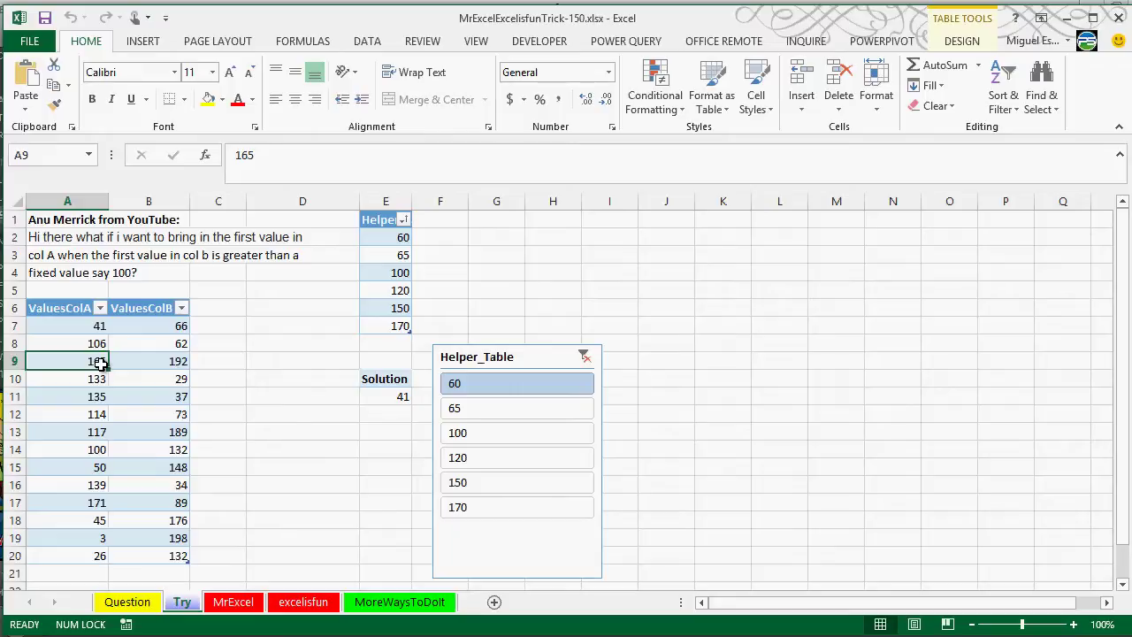
Filter the slicer to 100 and compare Solution with the 192/165 pair in the table.
{"action": "left_click", "coordinate": [381, 398]}
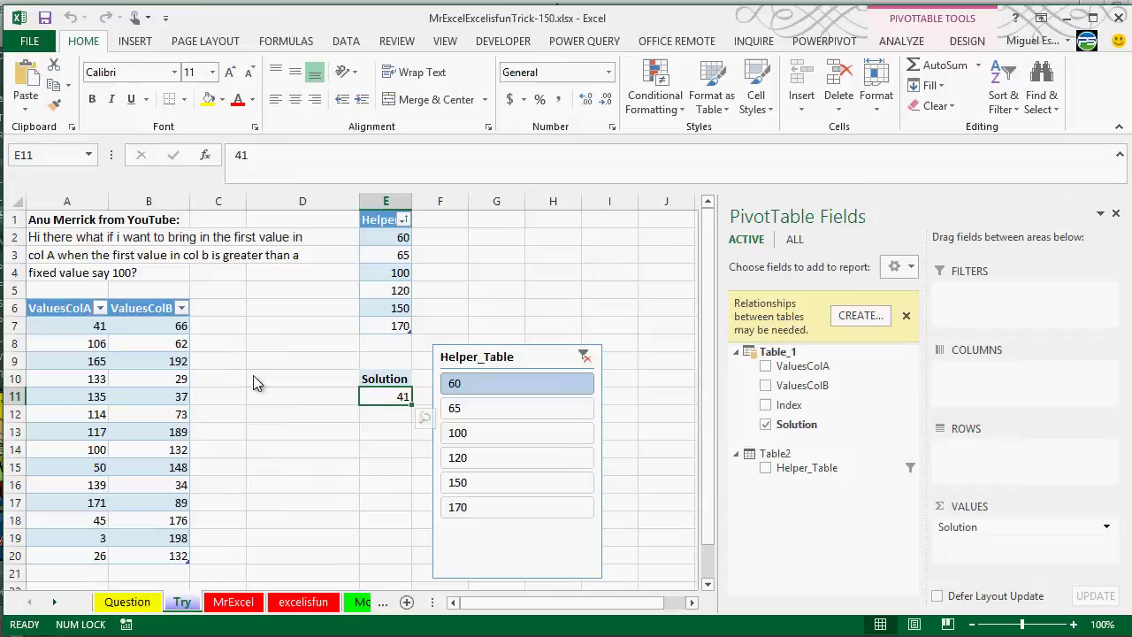
{"action": "left_click", "coordinate": [485, 429]}
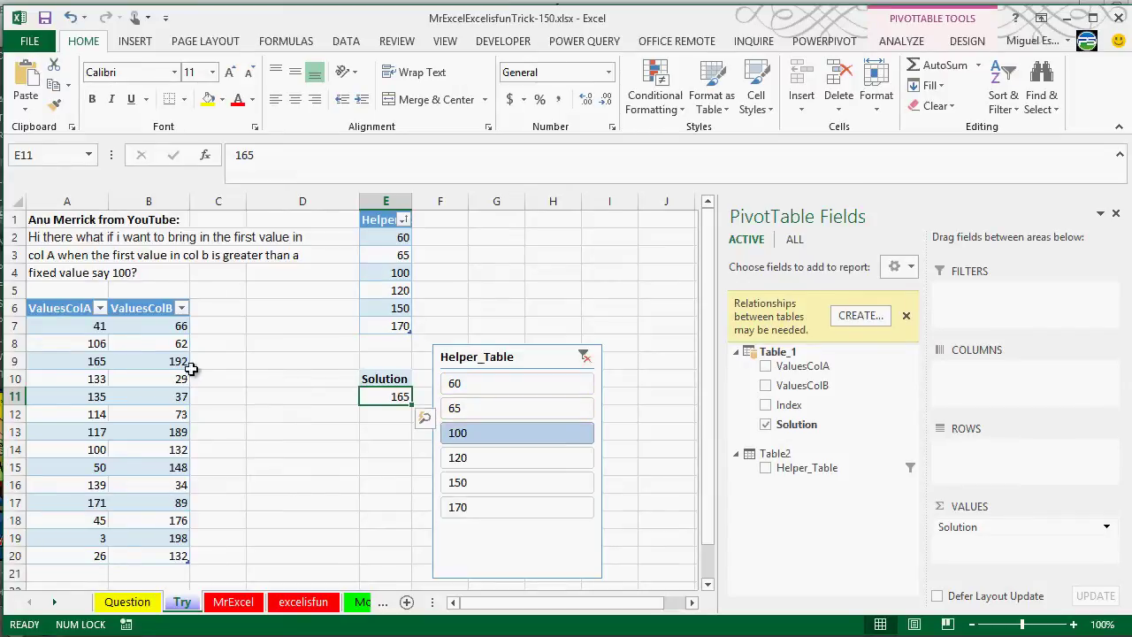
{"action": "left_click", "coordinate": [115, 363]}
{"action": "left_click", "coordinate": [94, 362]}
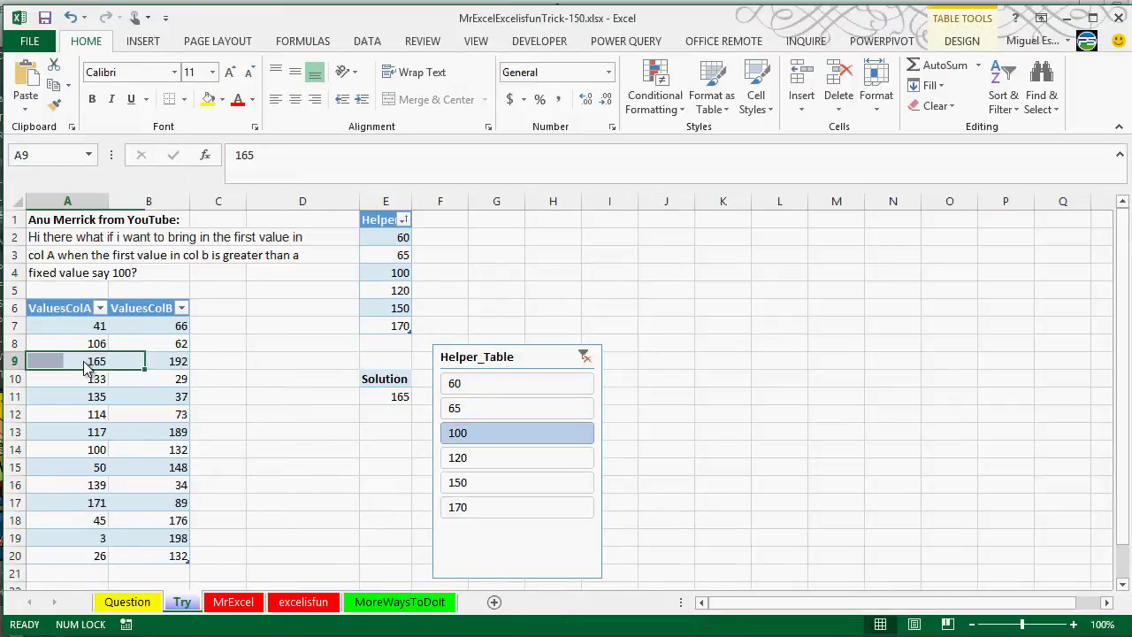
{"action": "left_click", "coordinate": [166, 367]}
Try slicer thresholds 60, 65 and 150, checking results 41 and 165 against the table.
{"action": "left_click", "coordinate": [540, 379]}
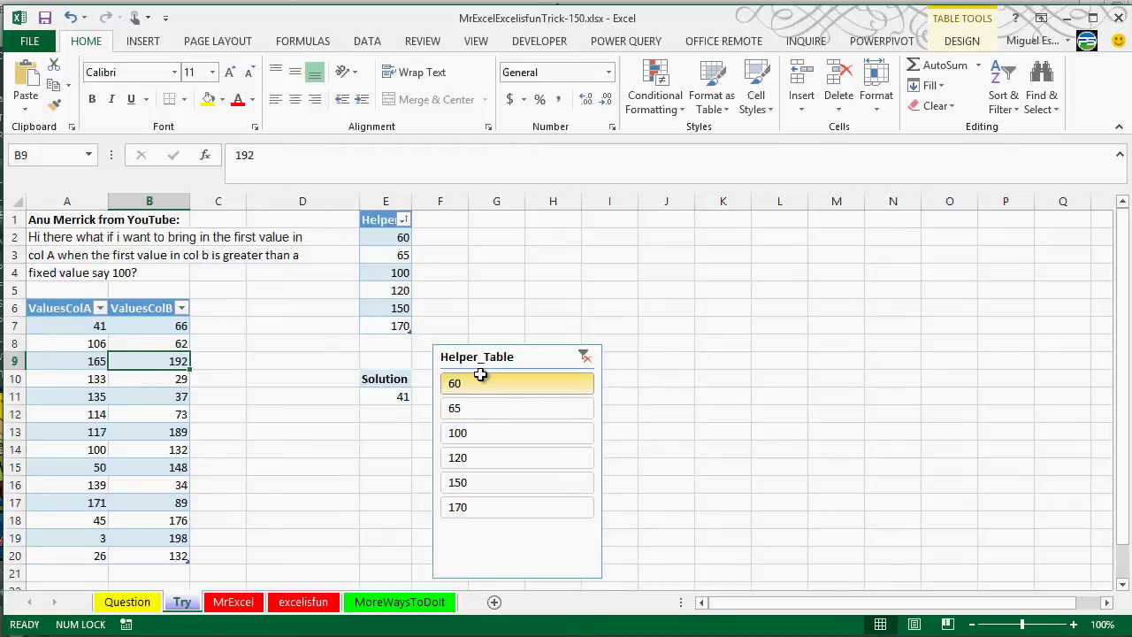
{"action": "left_click_drag", "start_coordinate": [168, 326], "coordinate": [67, 336]}
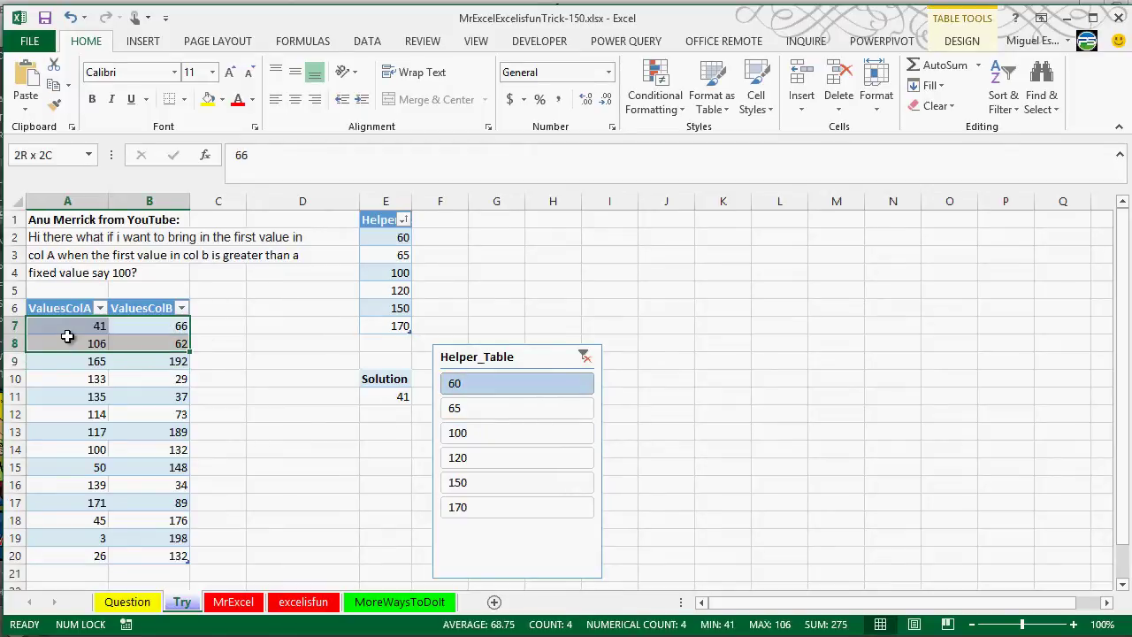
{"action": "left_click", "coordinate": [89, 325]}
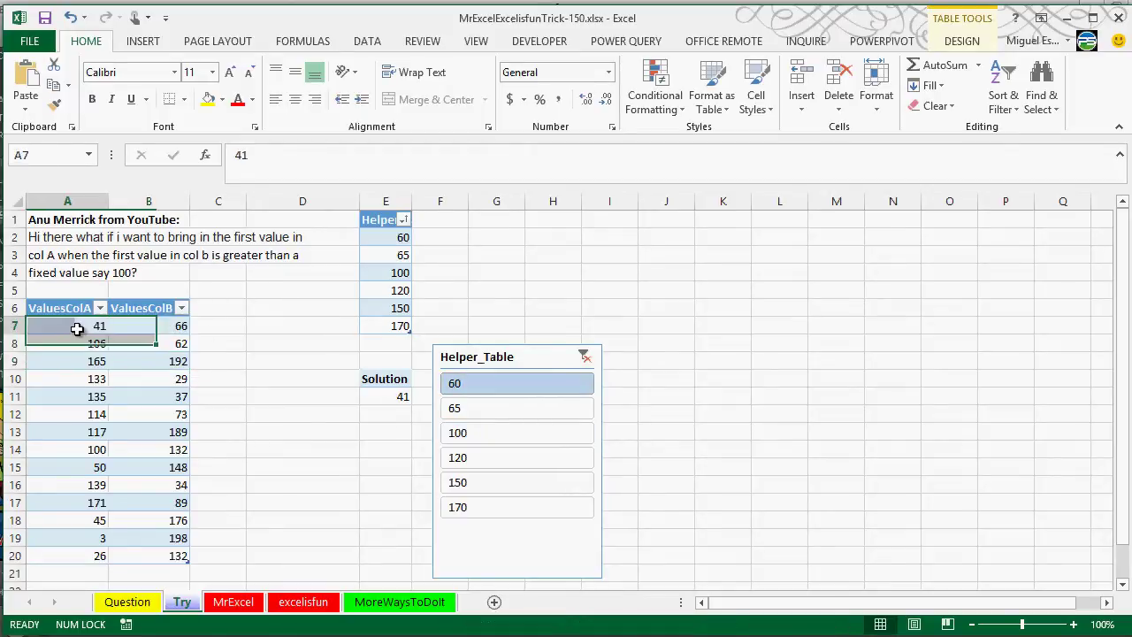
{"action": "left_click", "coordinate": [474, 407]}
{"action": "left_click", "coordinate": [183, 329]}
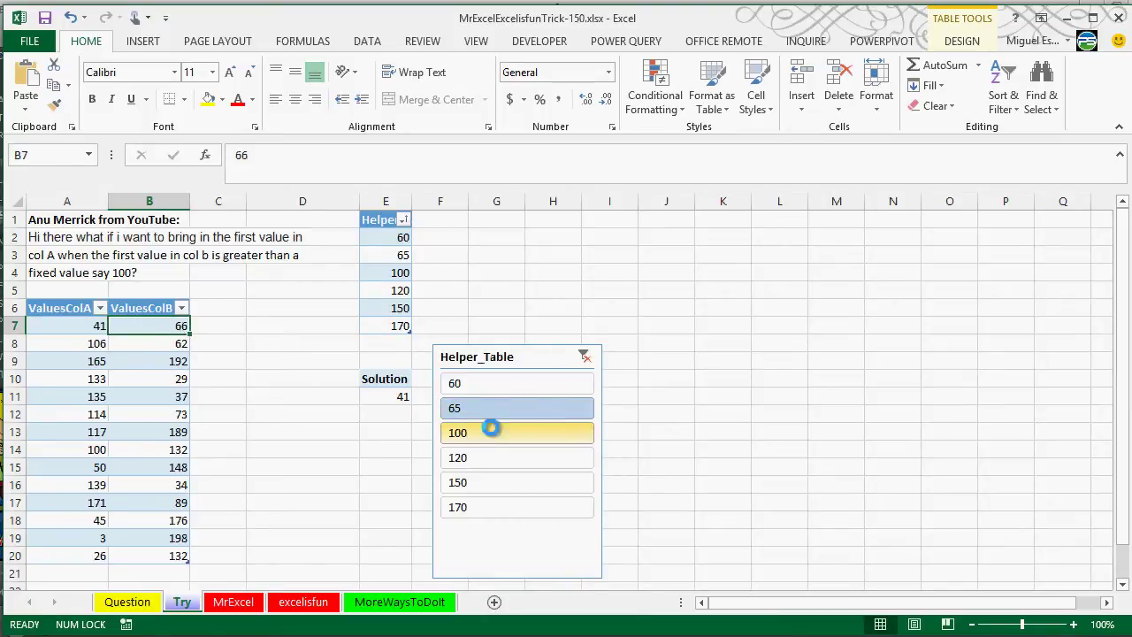
{"action": "left_click", "coordinate": [510, 483]}
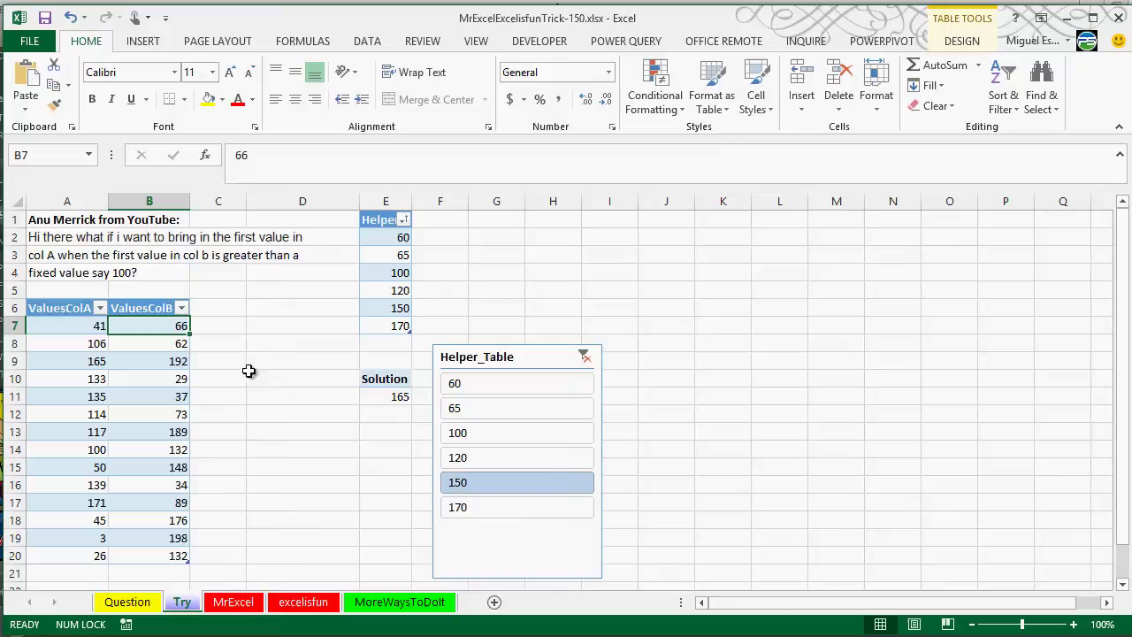
{"action": "left_click", "coordinate": [104, 366]}
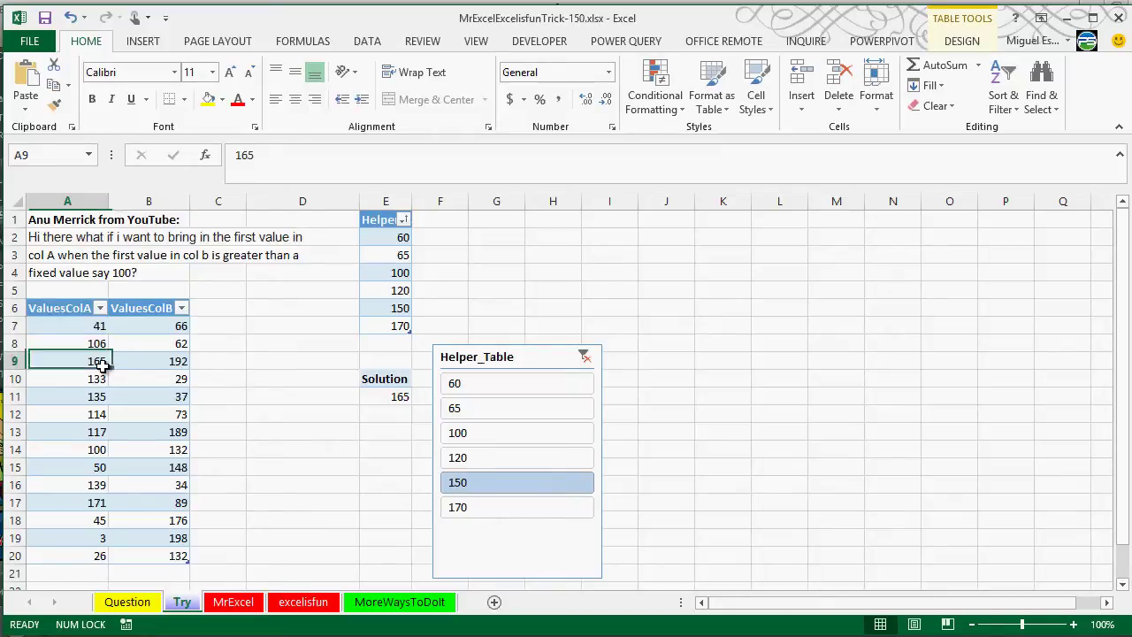
{"action": "left_click", "coordinate": [151, 258]}
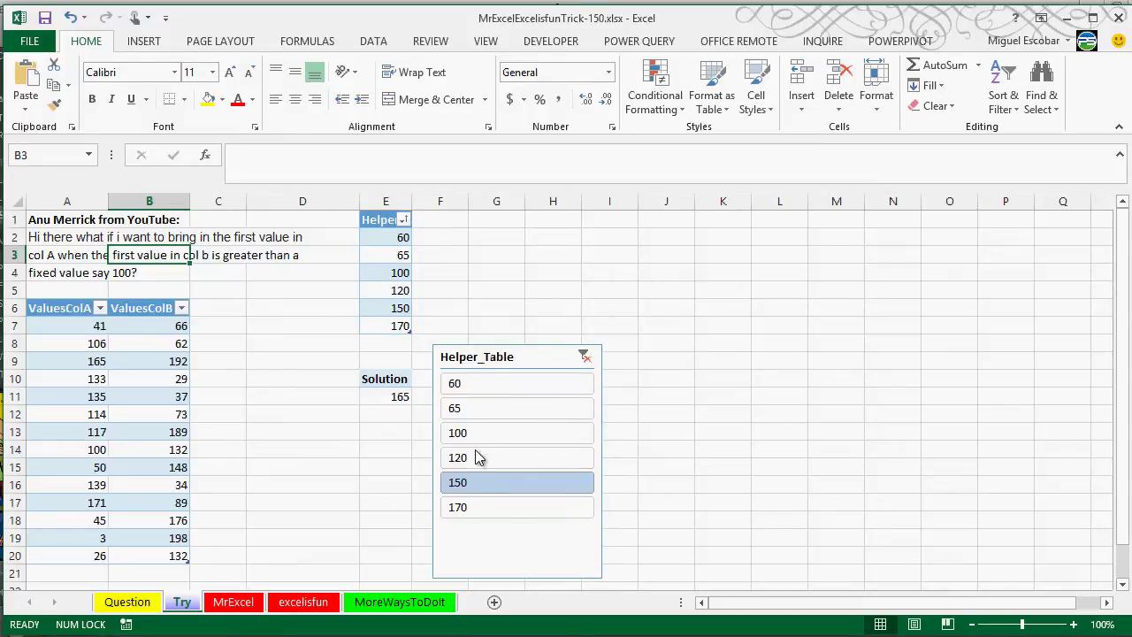
Widen column E to fit the Helper_Table header and select its threshold values.
{"action": "left_click_drag", "start_coordinate": [395, 322], "coordinate": [387, 222]}
{"action": "left_click", "coordinate": [390, 244]}
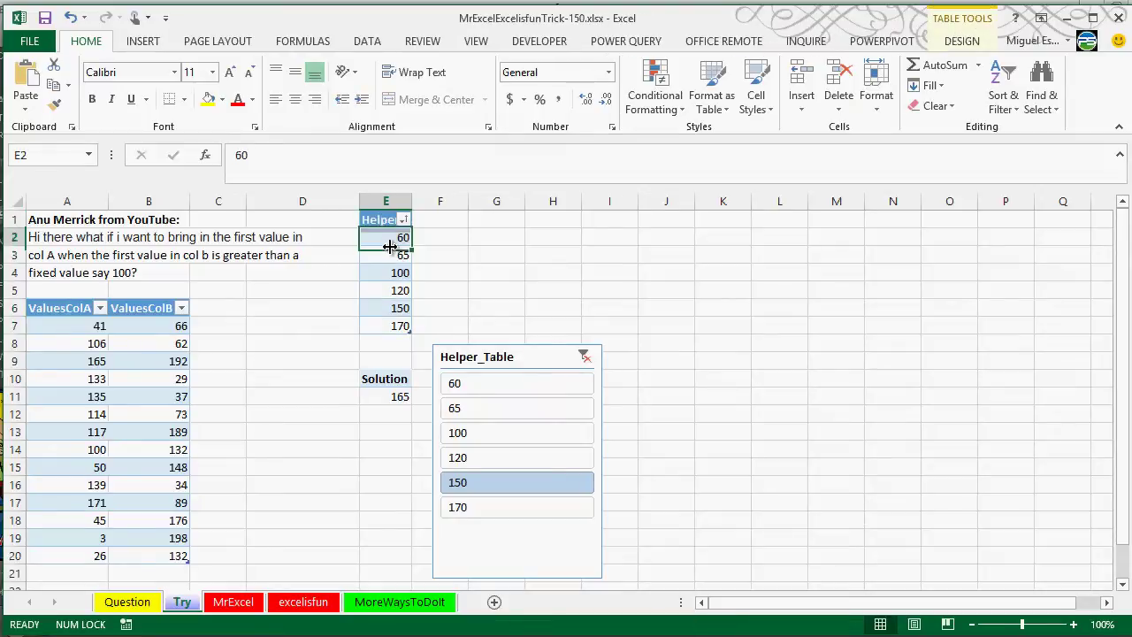
{"action": "double_click", "coordinate": [412, 202]}
{"action": "mouse_move", "coordinate": [413, 216]}
{"action": "left_mouse_down"}
{"action": "mouse_move", "coordinate": [414, 325]}
{"action": "mouse_move", "coordinate": [411, 218]}
{"action": "left_mouse_up"}
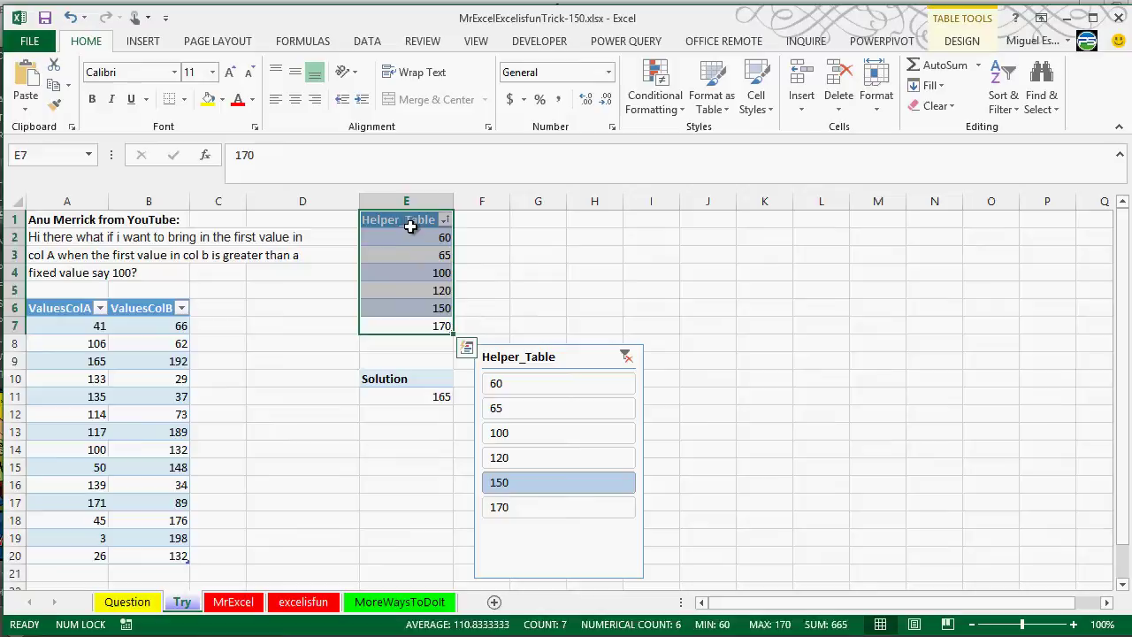
{"action": "left_click", "coordinate": [411, 218]}
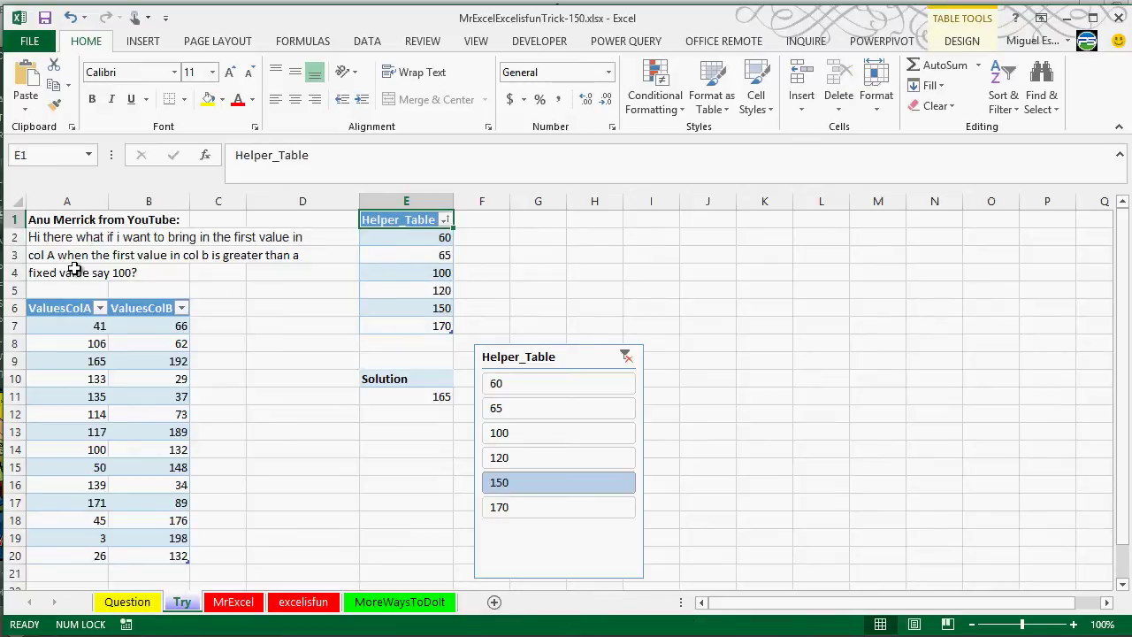
{"action": "left_click_drag", "start_coordinate": [414, 323], "coordinate": [412, 221]}
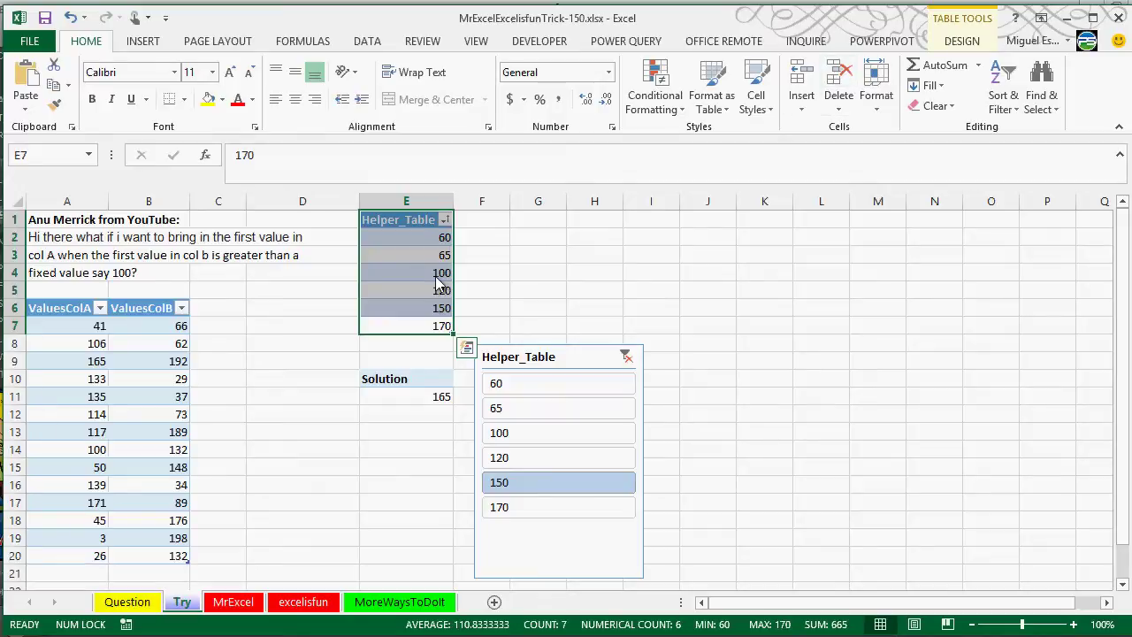
Point out threshold 65 and the ValuesColA/ValuesColB data, then show the Power Query tools.
{"action": "left_click", "coordinate": [872, 41]}
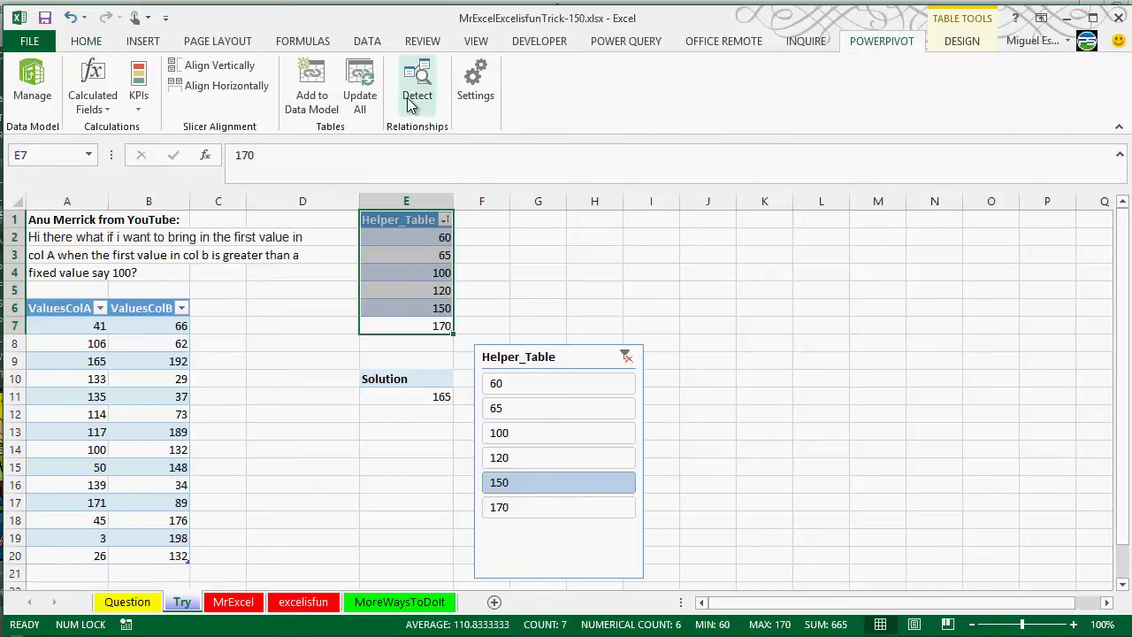
{"action": "left_click", "coordinate": [392, 254]}
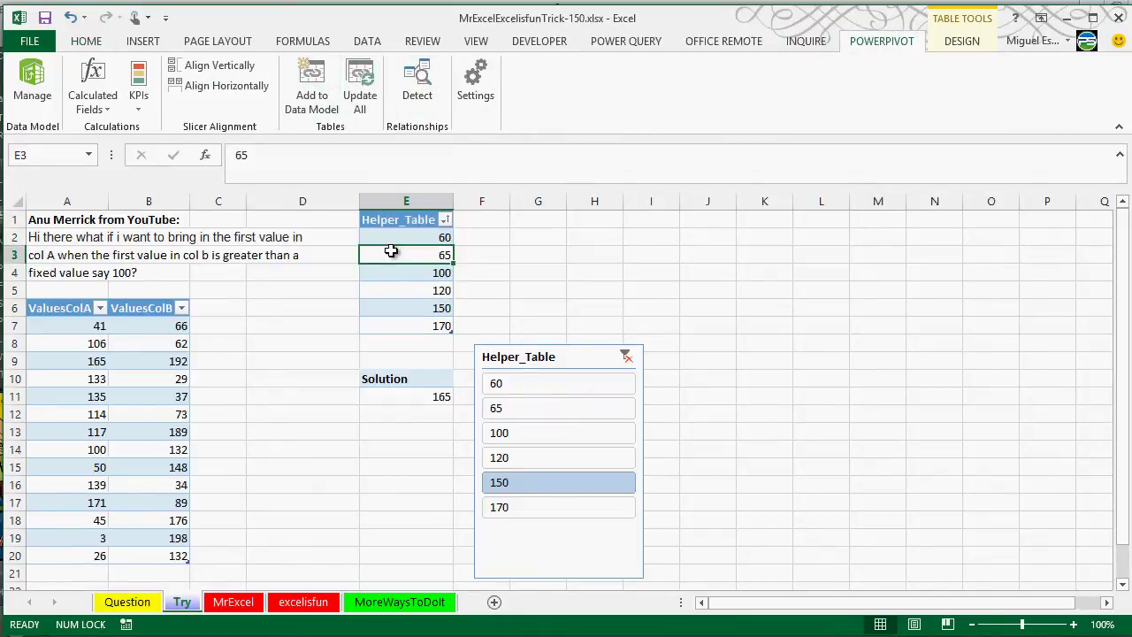
{"action": "left_click", "coordinate": [145, 373]}
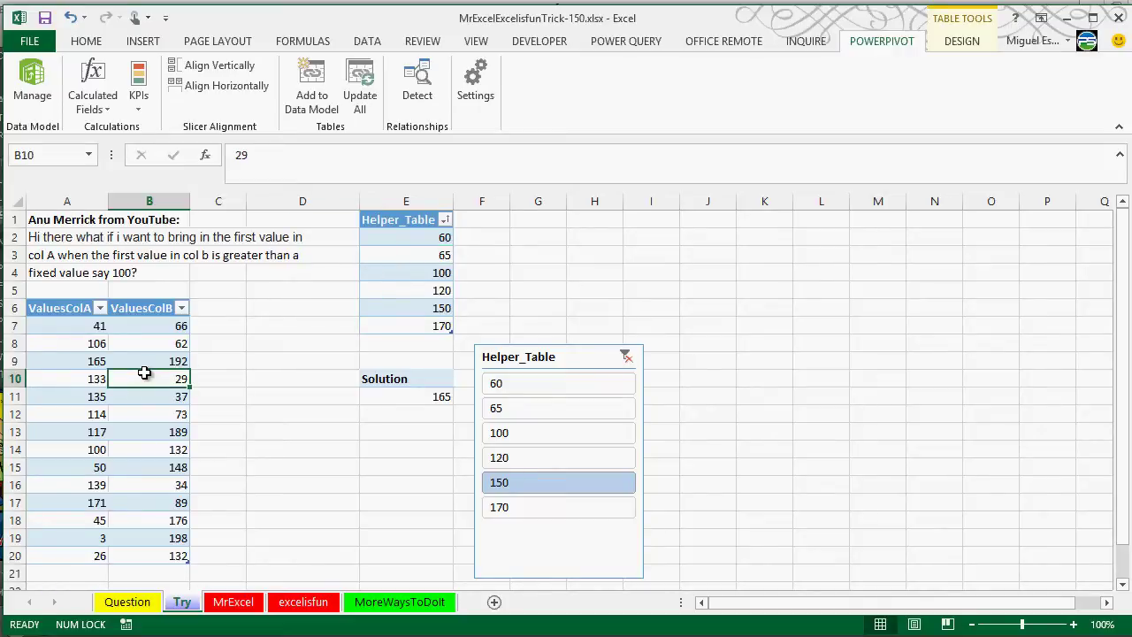
{"action": "left_click", "coordinate": [69, 311]}
{"action": "key", "text": "ctrl+shift+Down"}
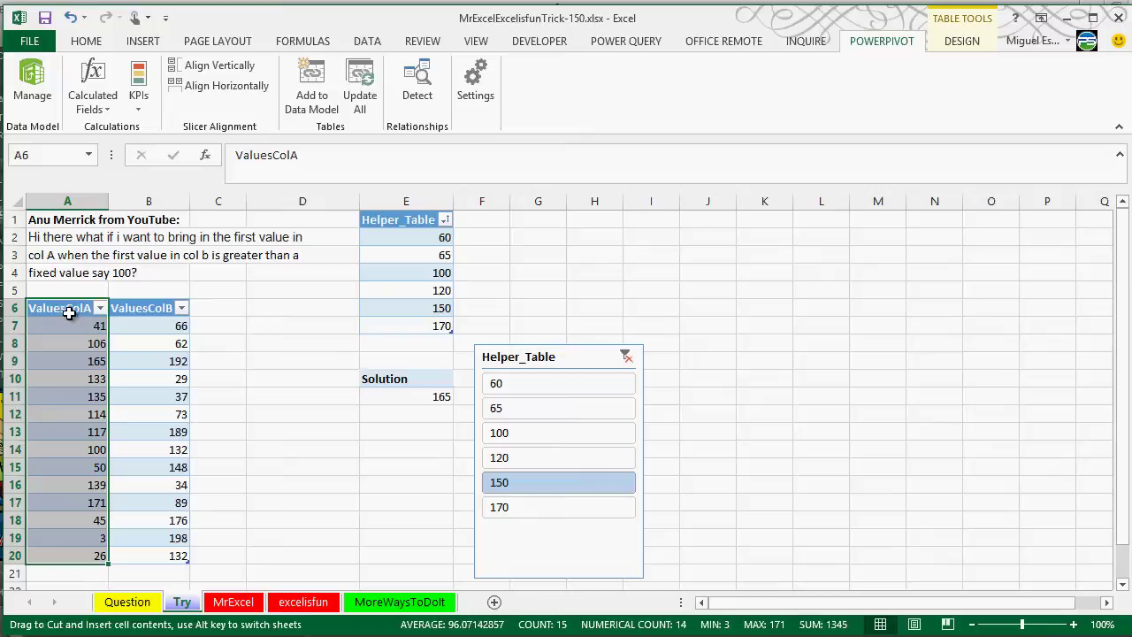
{"action": "left_click", "coordinate": [150, 362]}
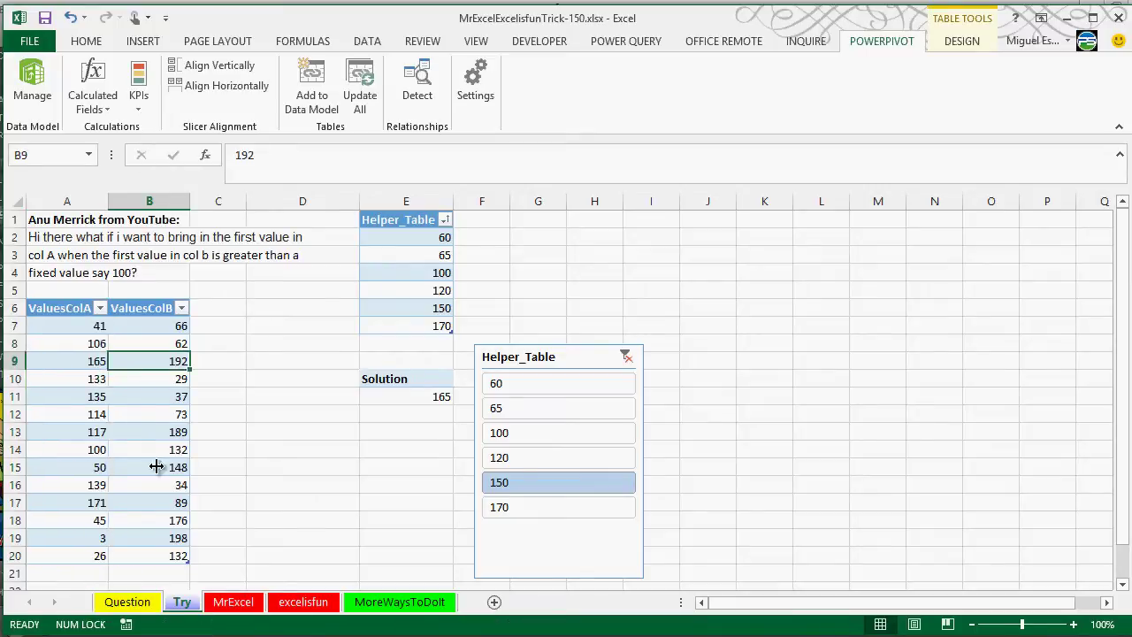
{"action": "left_click", "coordinate": [644, 44]}
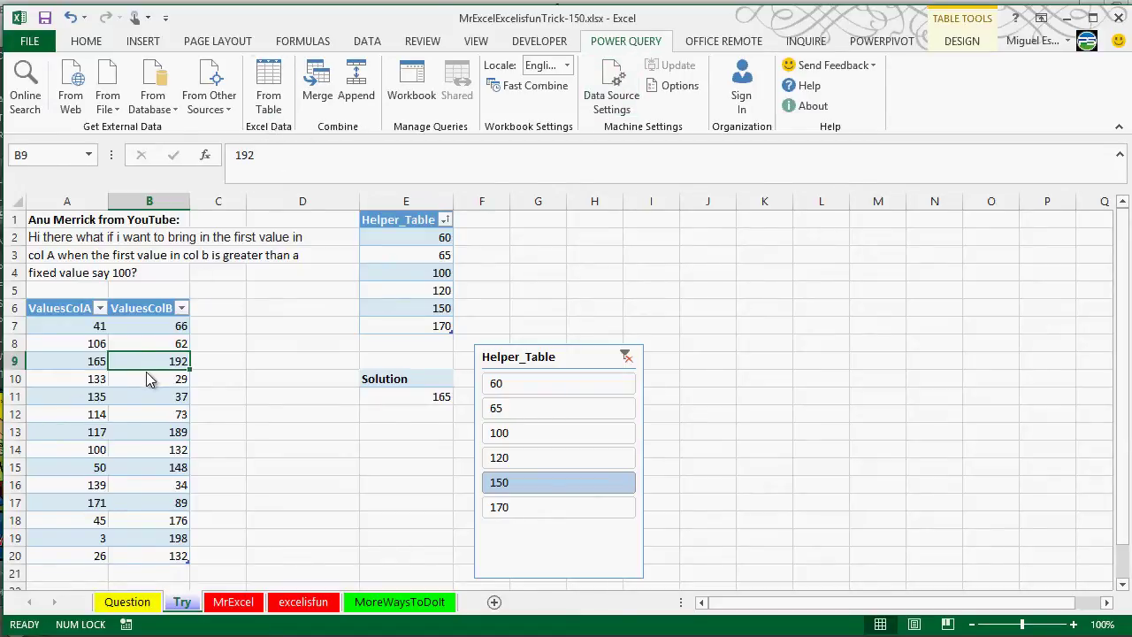
{"action": "left_click", "coordinate": [271, 110]}
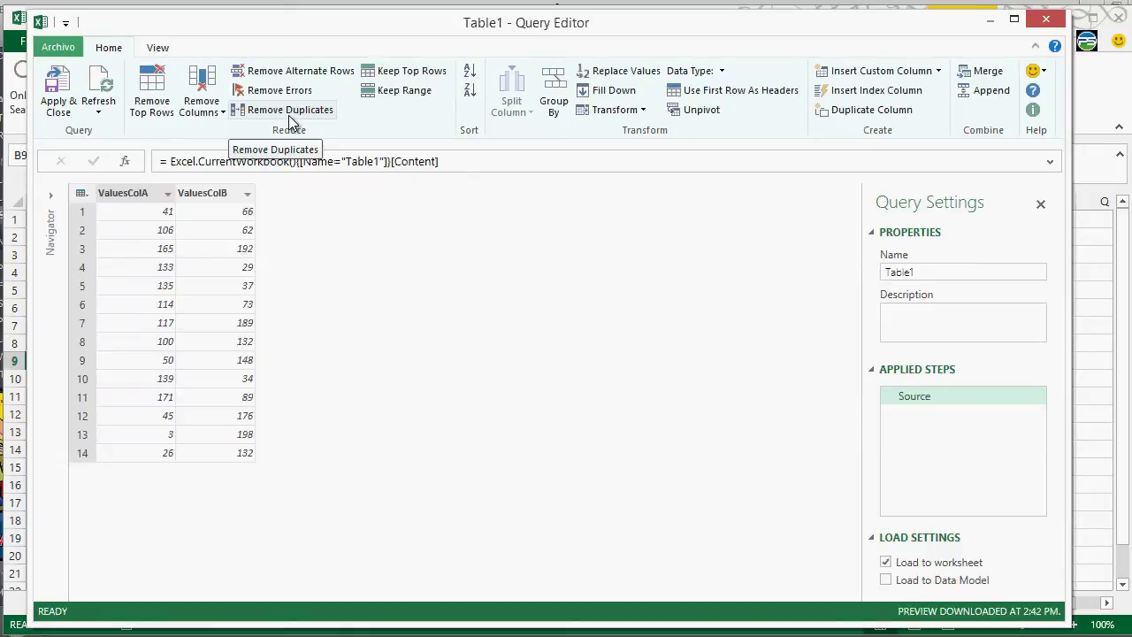
{"action": "left_click", "coordinate": [245, 218]}
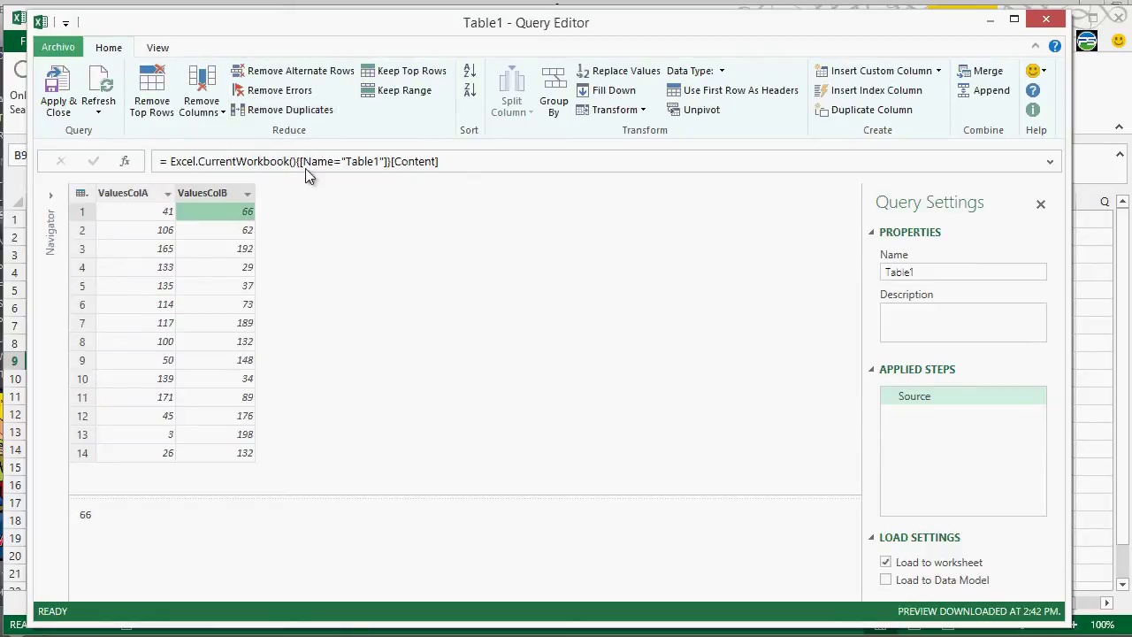
{"action": "left_click", "coordinate": [862, 94]}
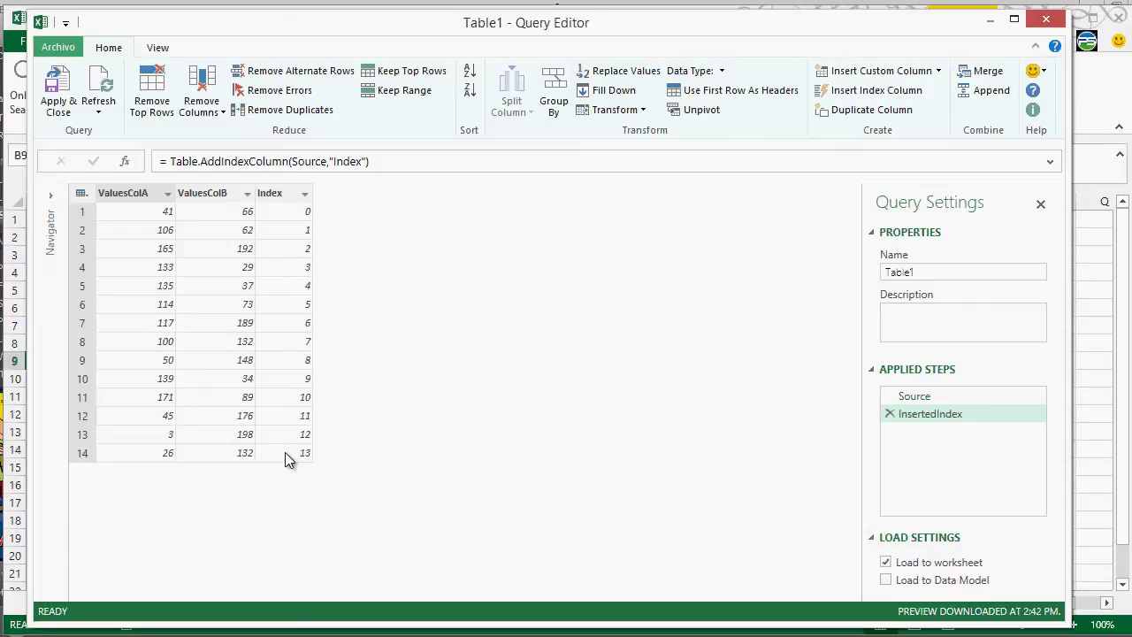
{"action": "left_click", "coordinate": [292, 212]}
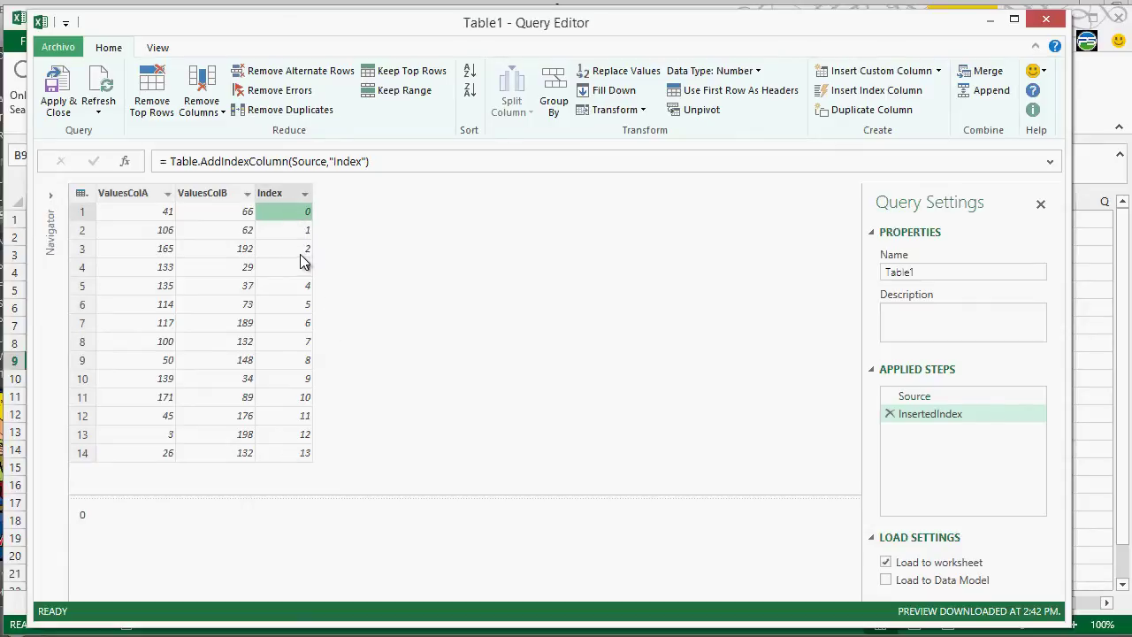
{"action": "left_click", "coordinate": [886, 561]}
{"action": "left_click", "coordinate": [898, 582]}
{"action": "key", "text": "alt+F4"}
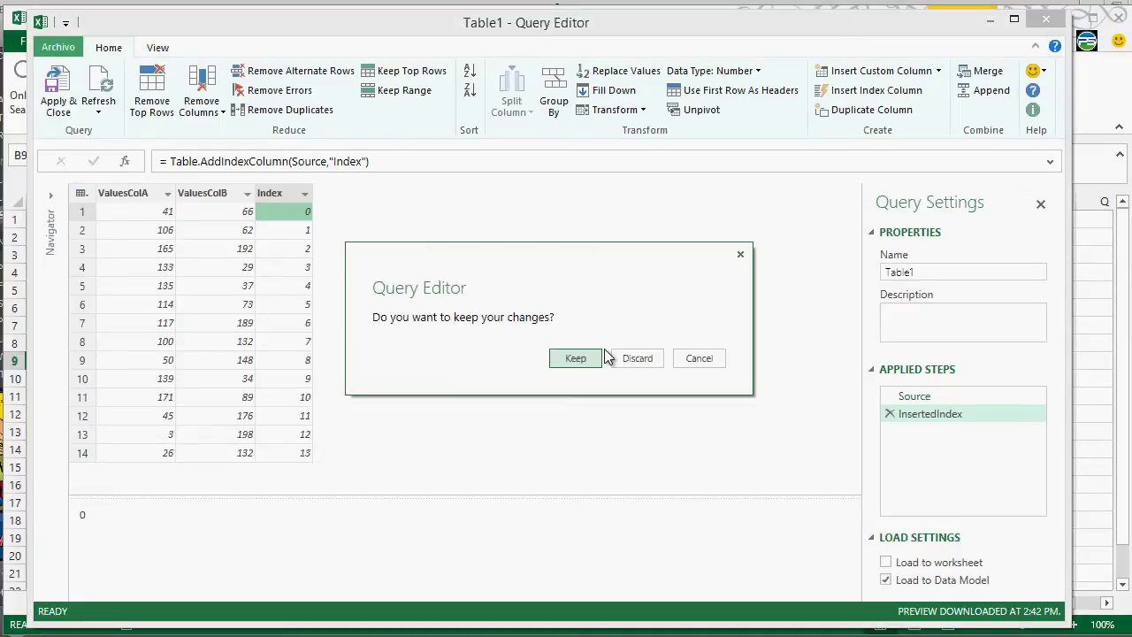
{"action": "left_click", "coordinate": [623, 357]}
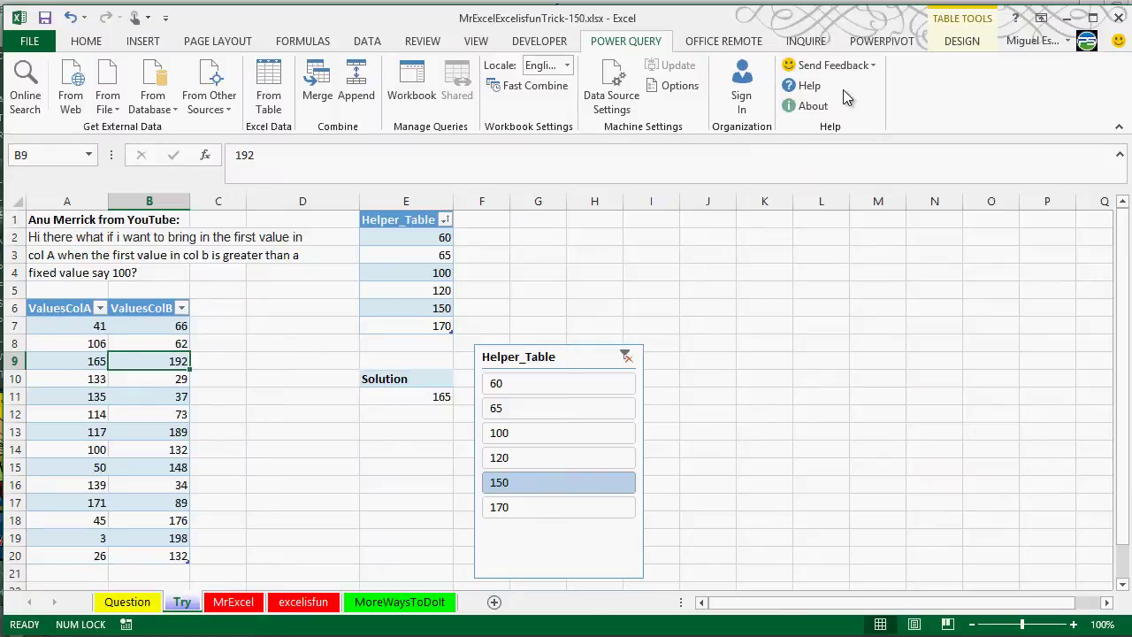
Inspect Table_1 and Table2 (helper value 100) in the Power Pivot model, then select Solution's 165 in E11.
{"action": "left_click", "coordinate": [884, 40]}
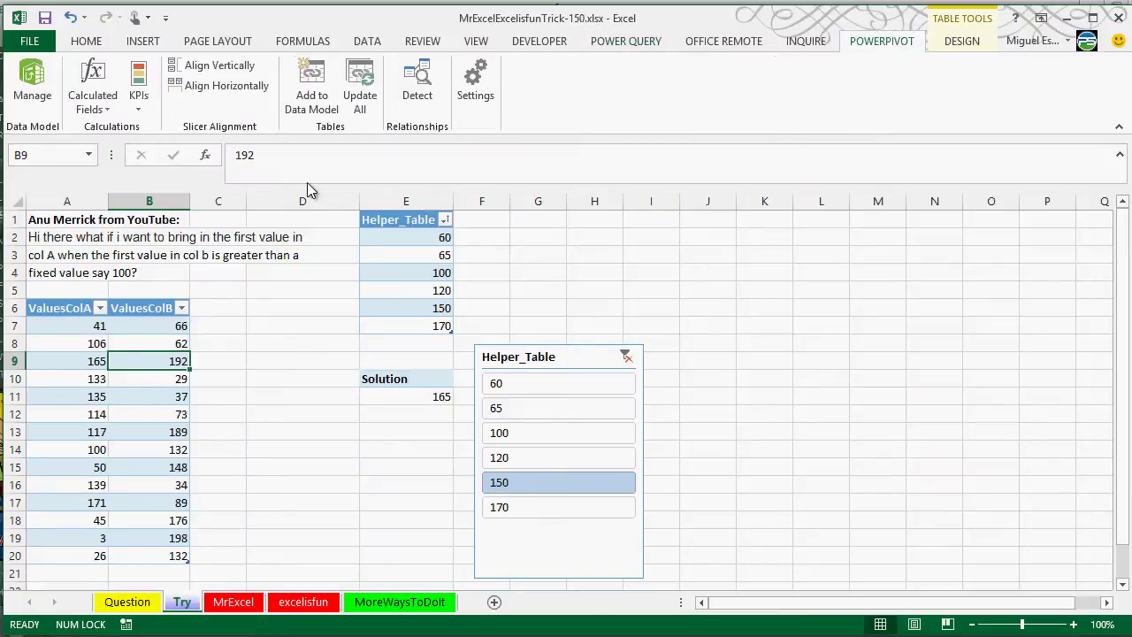
{"action": "left_click", "coordinate": [36, 88]}
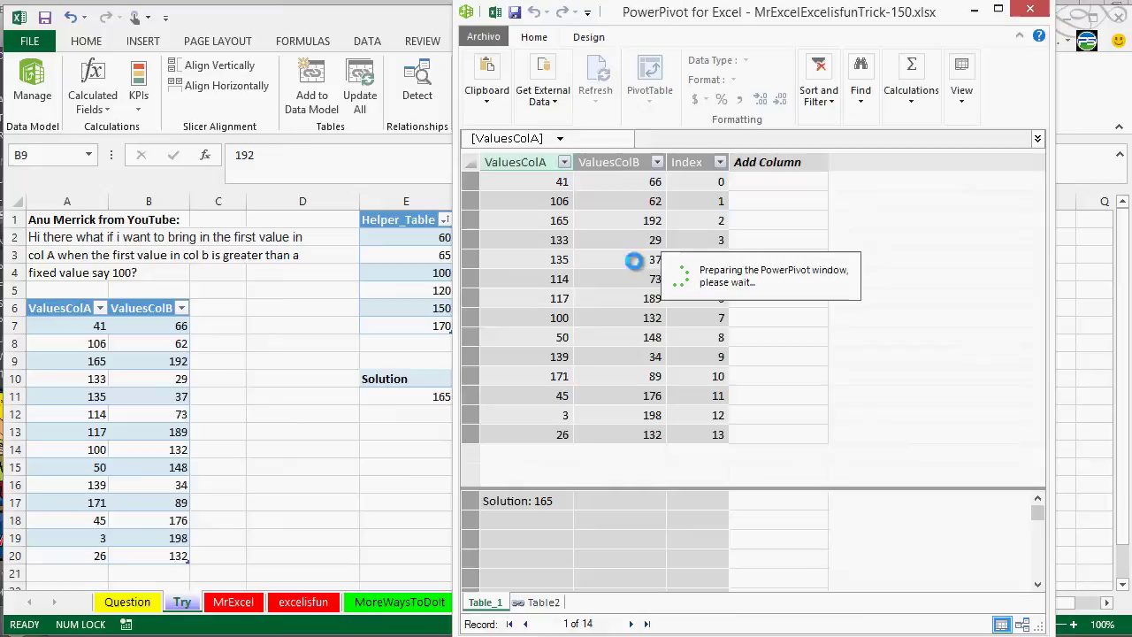
{"action": "left_click", "coordinate": [556, 601]}
{"action": "left_click", "coordinate": [574, 222]}
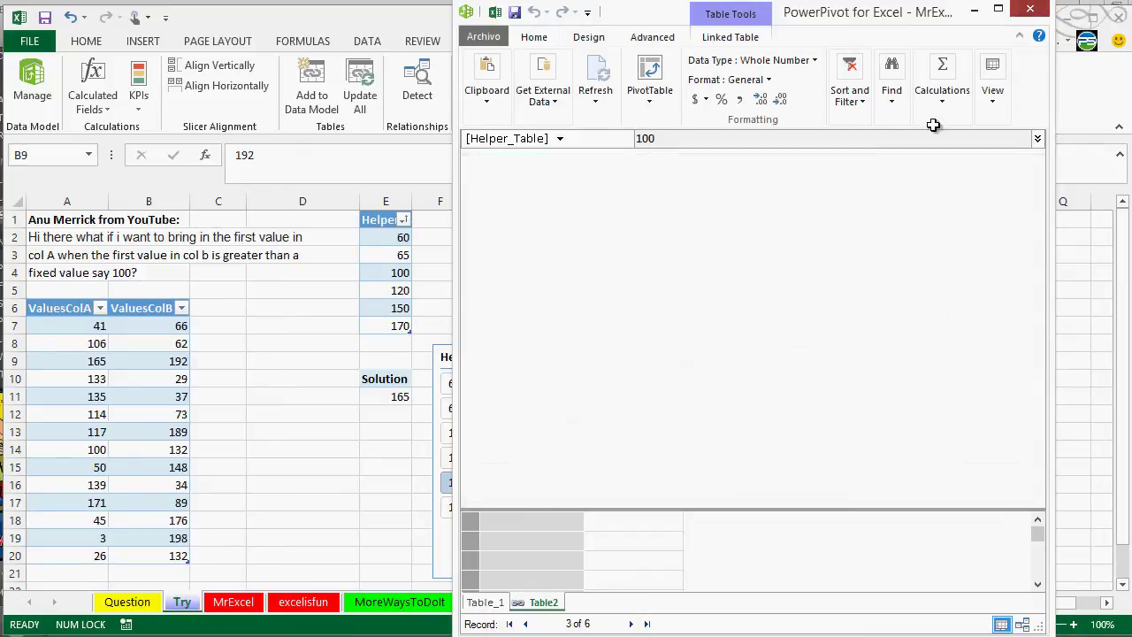
{"action": "key", "text": "alt+Tab"}
{"action": "left_click", "coordinate": [400, 396]}
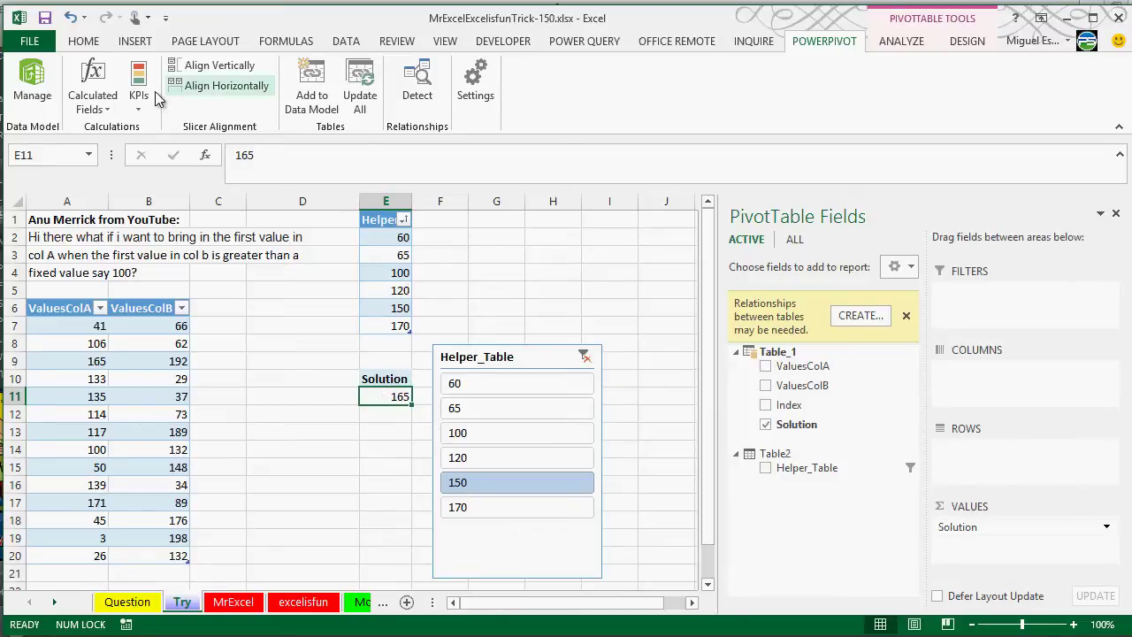
Open the Solution field's formula through Manage Calculated Fields and place the dialog beside the sheet.
{"action": "left_click", "coordinate": [96, 99]}
{"action": "left_click", "coordinate": [118, 150]}
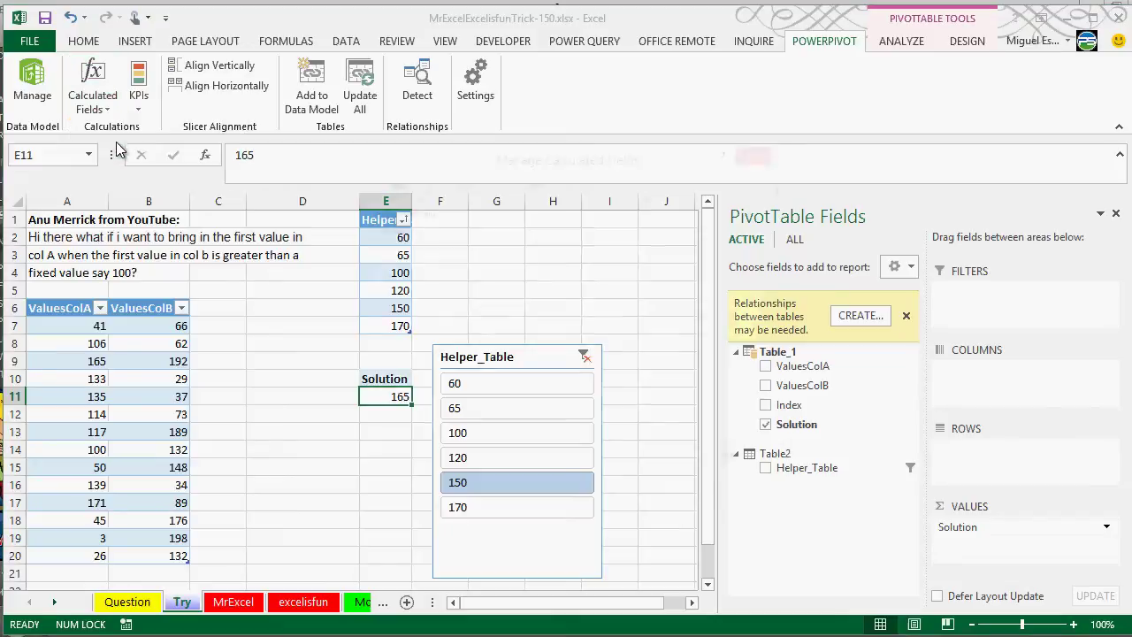
{"action": "left_click", "coordinate": [425, 231]}
{"action": "left_click", "coordinate": [474, 185]}
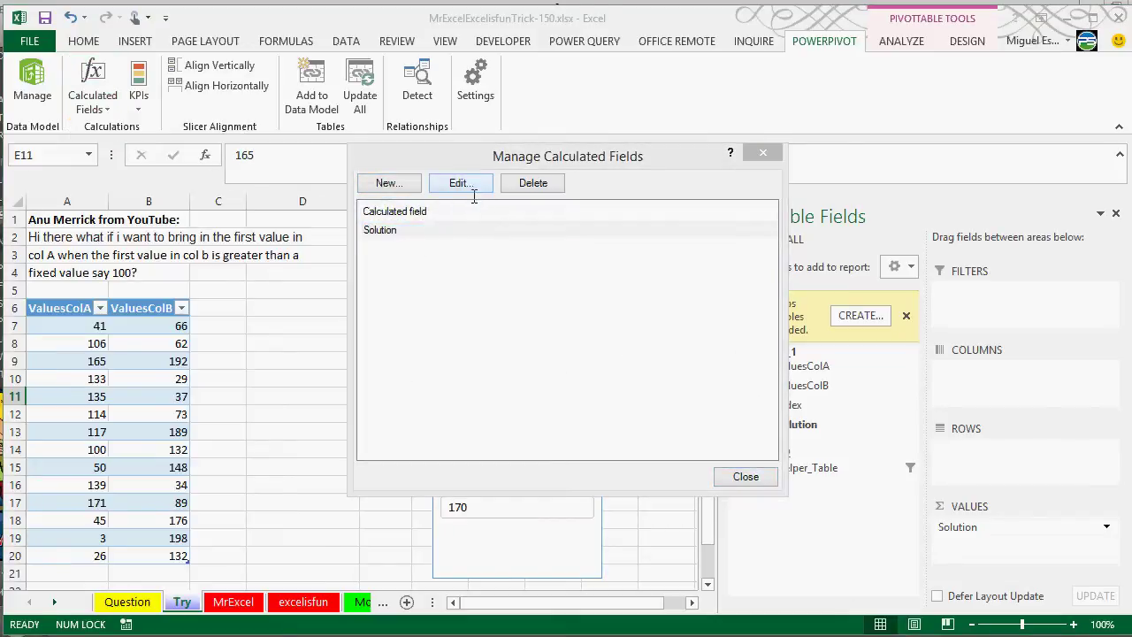
{"action": "left_click_drag", "start_coordinate": [392, 13], "coordinate": [514, 152]}
{"action": "left_click", "coordinate": [599, 494]}
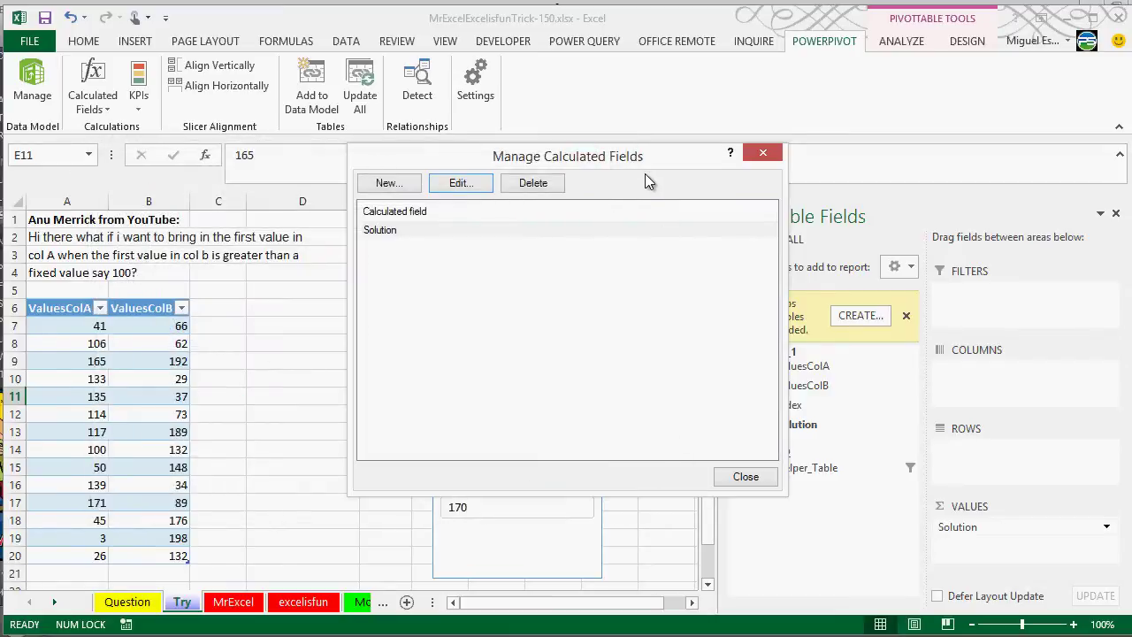
{"action": "left_click_drag", "start_coordinate": [656, 155], "coordinate": [960, 182]}
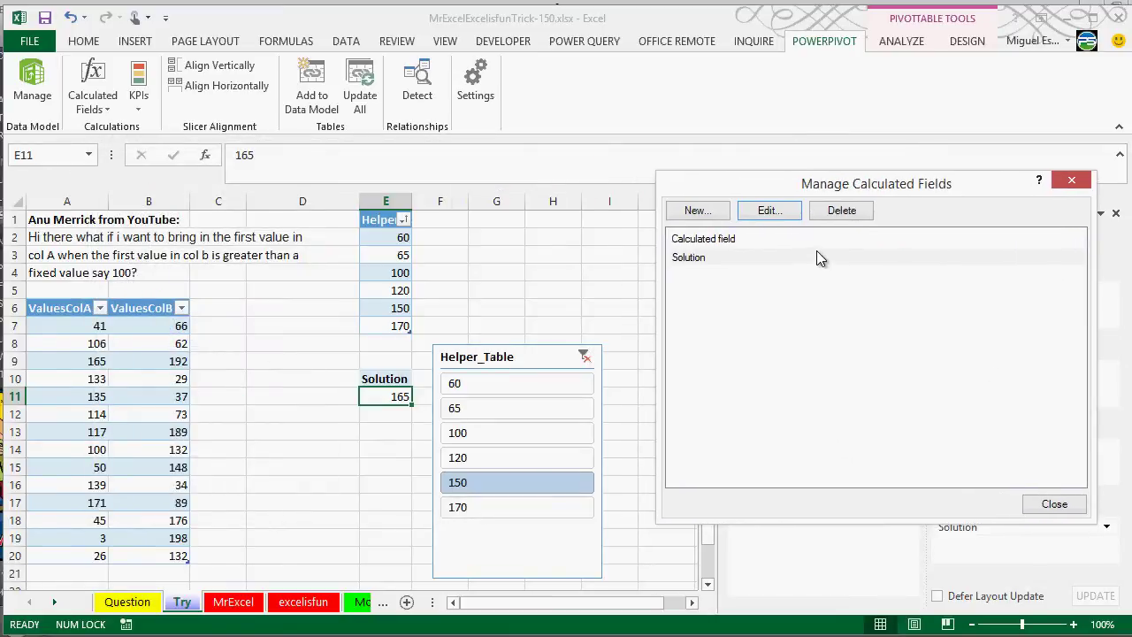
{"action": "left_click", "coordinate": [767, 210]}
{"action": "left_click_drag", "start_coordinate": [424, 32], "coordinate": [1029, 114]}
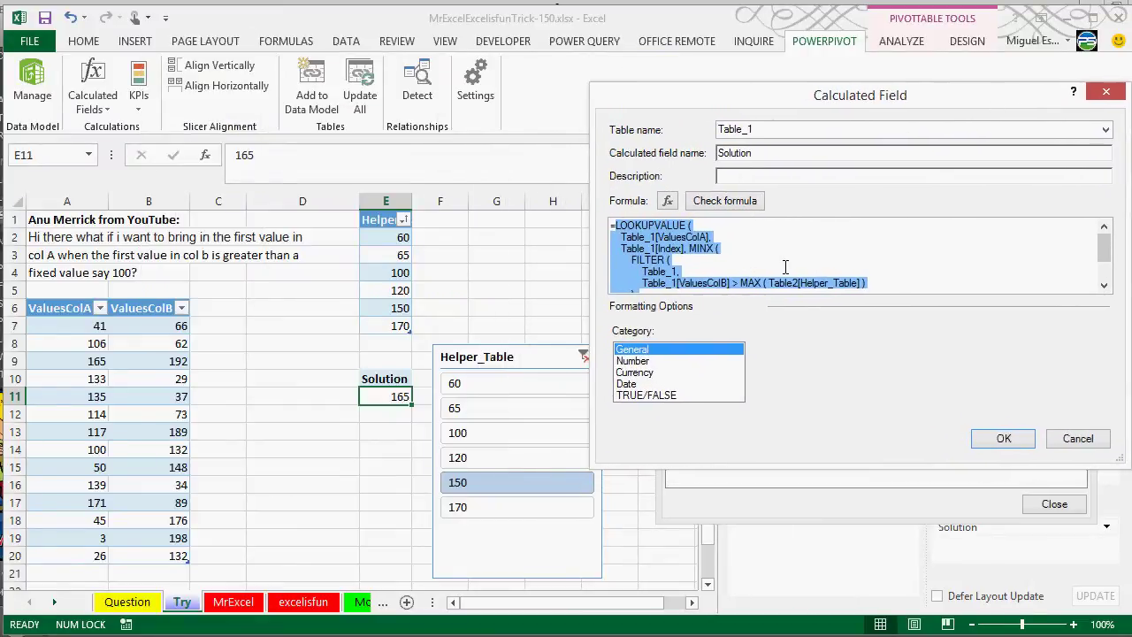
Walk through LOOKUPVALUE's Table_1[ValuesColA], Table_1[Index] and MINX/FILTER arguments, then enlarge the dialog.
{"action": "left_click", "coordinate": [669, 227]}
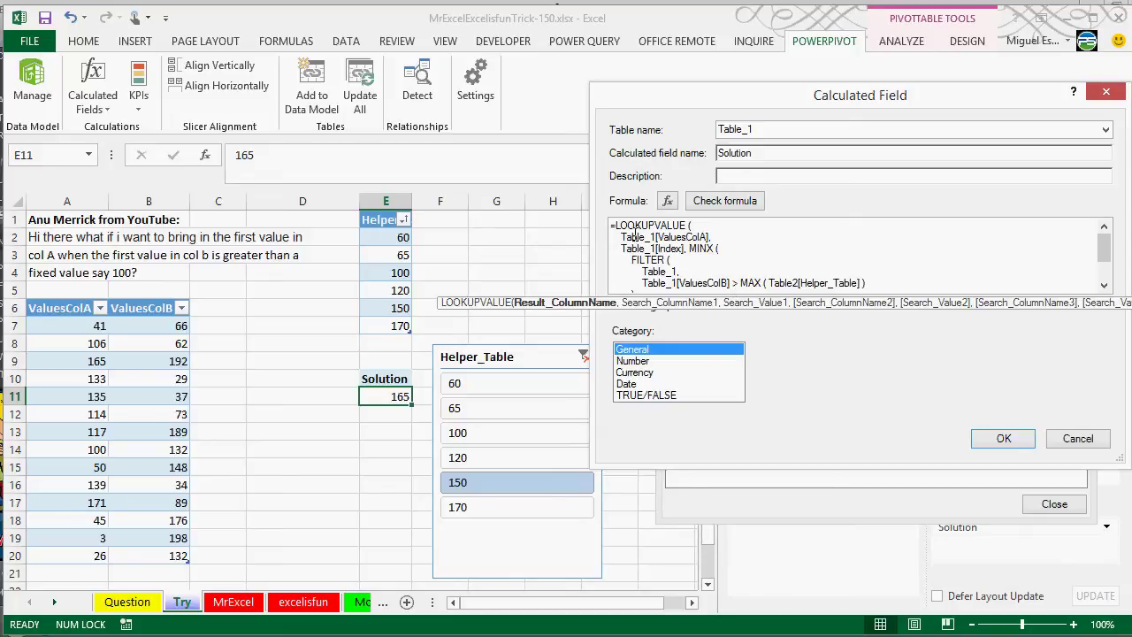
{"action": "left_click_drag", "start_coordinate": [619, 237], "coordinate": [710, 237]}
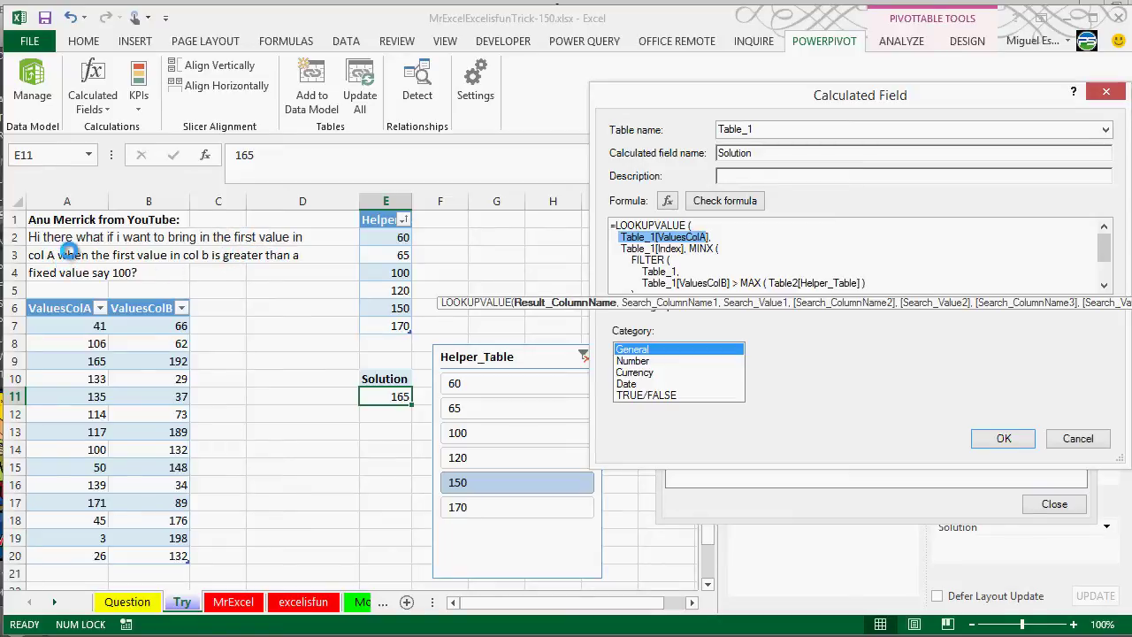
{"action": "left_click", "coordinate": [641, 249]}
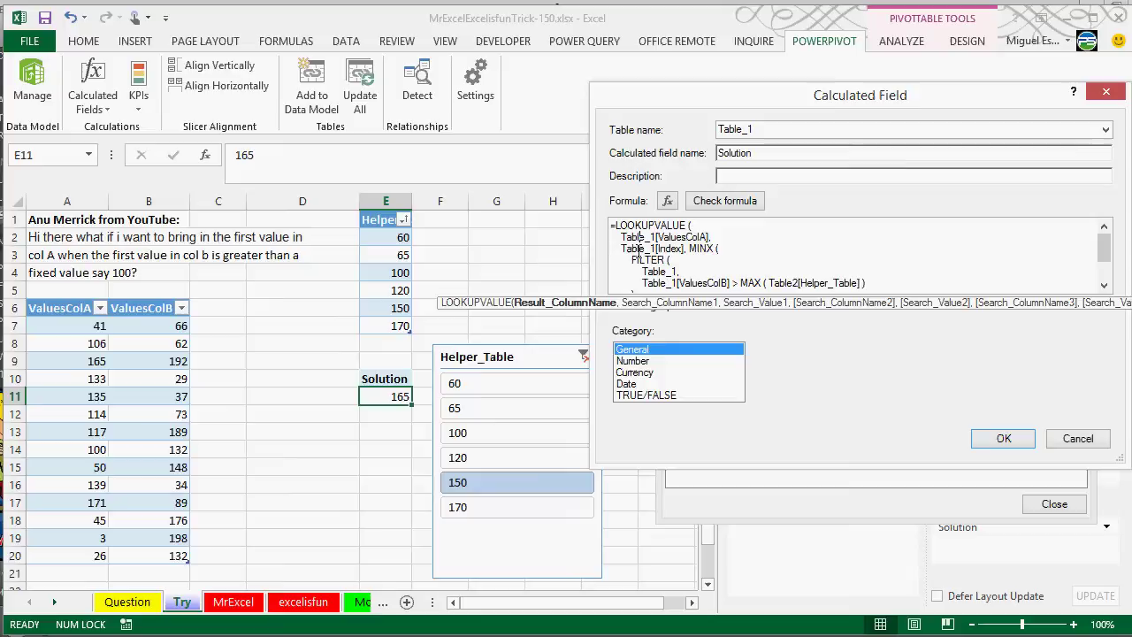
{"action": "left_click", "coordinate": [631, 250]}
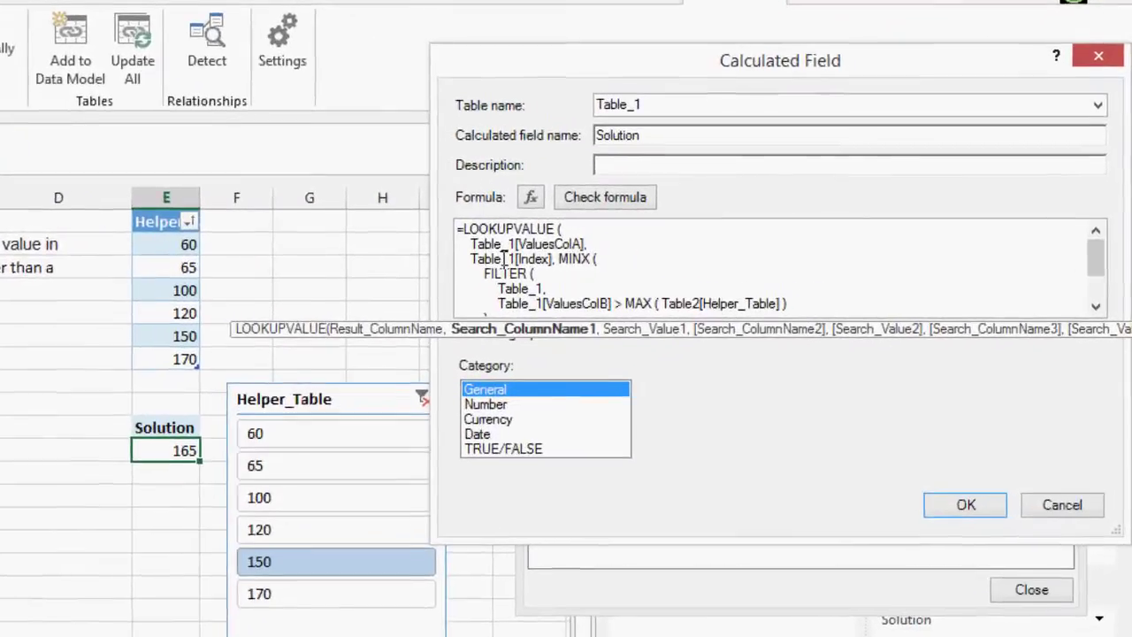
{"action": "double_click", "coordinate": [481, 258]}
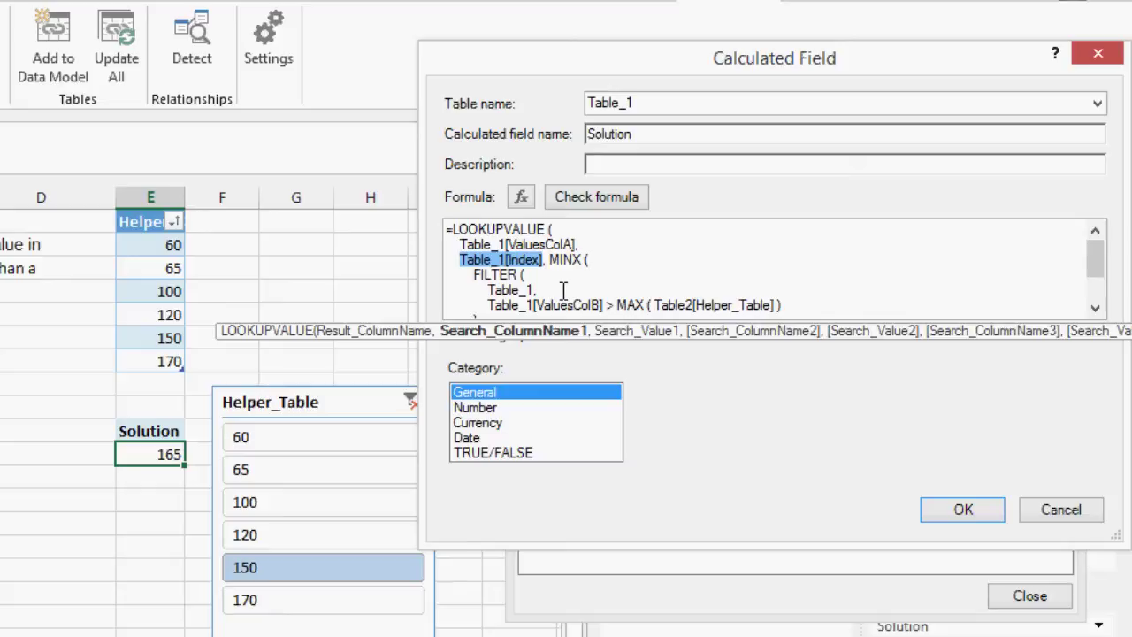
{"action": "left_click", "coordinate": [551, 262]}
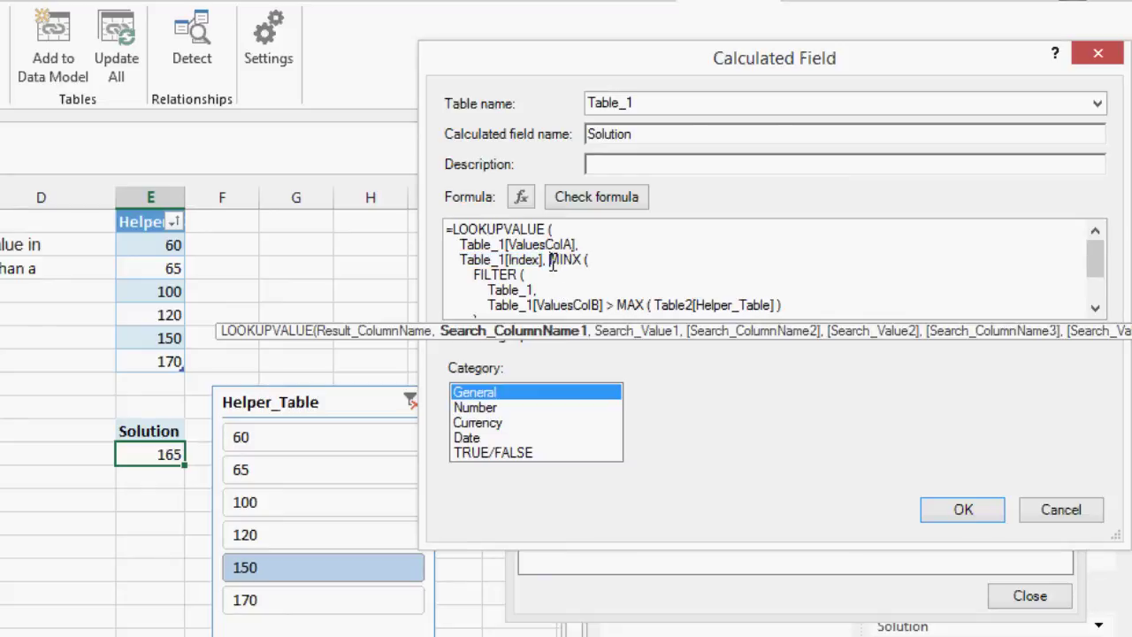
{"action": "left_click_drag", "start_coordinate": [548, 259], "coordinate": [584, 317]}
{"action": "left_click", "coordinate": [575, 273]}
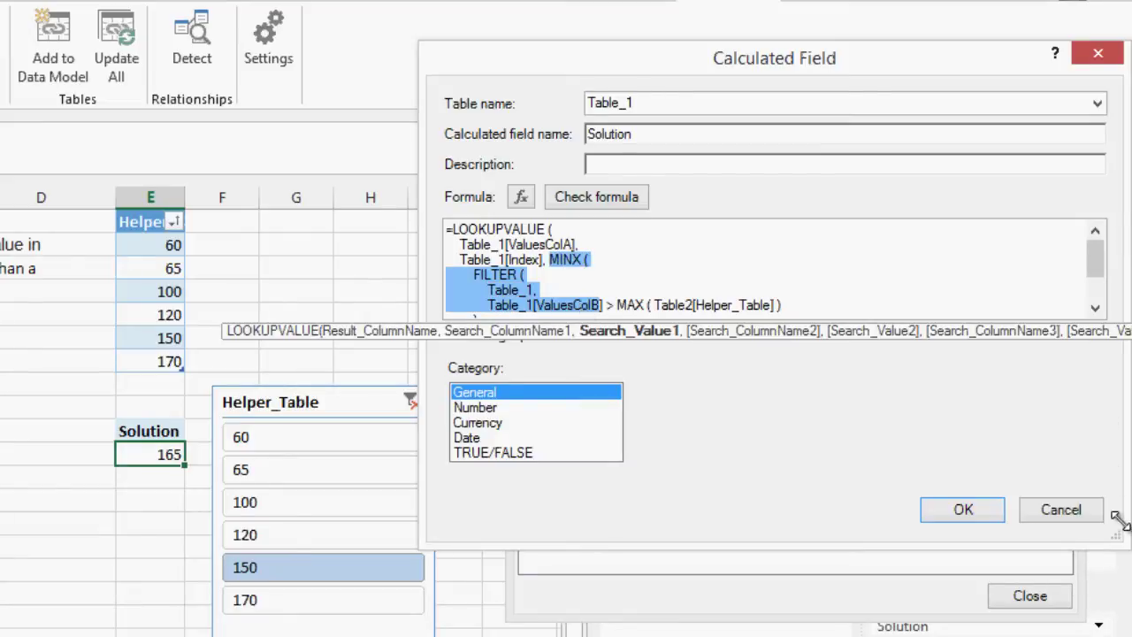
{"action": "left_click_drag", "start_coordinate": [1118, 550], "coordinate": [1098, 636]}
Step through the FILTER condition on ValuesColB inside the MINX expression.
{"action": "left_click", "coordinate": [575, 304]}
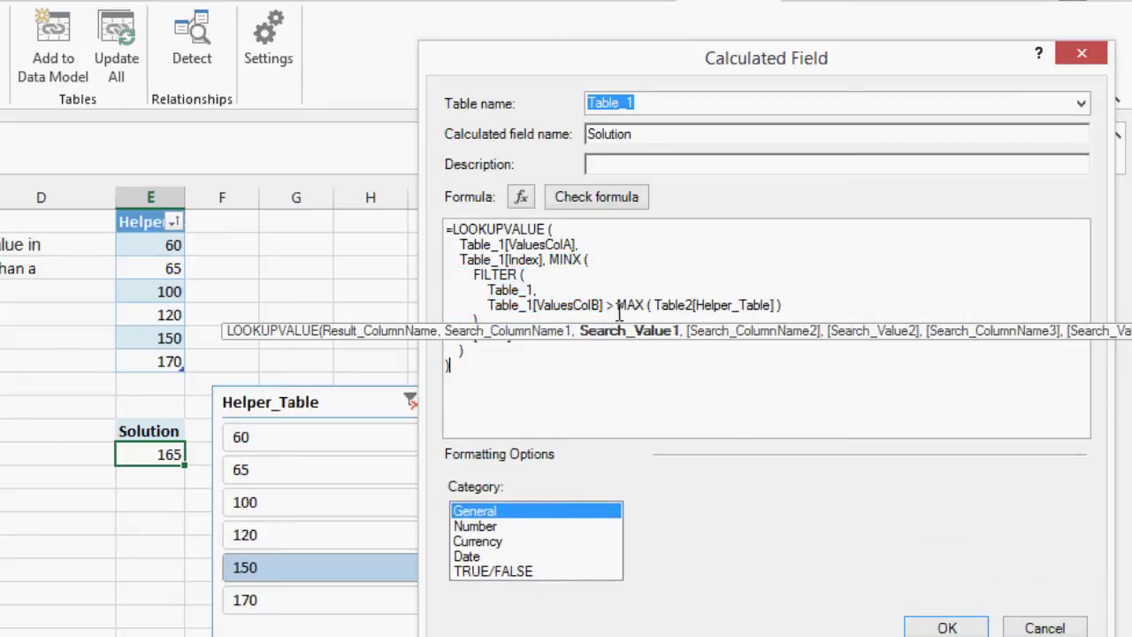
{"action": "left_click", "coordinate": [555, 262]}
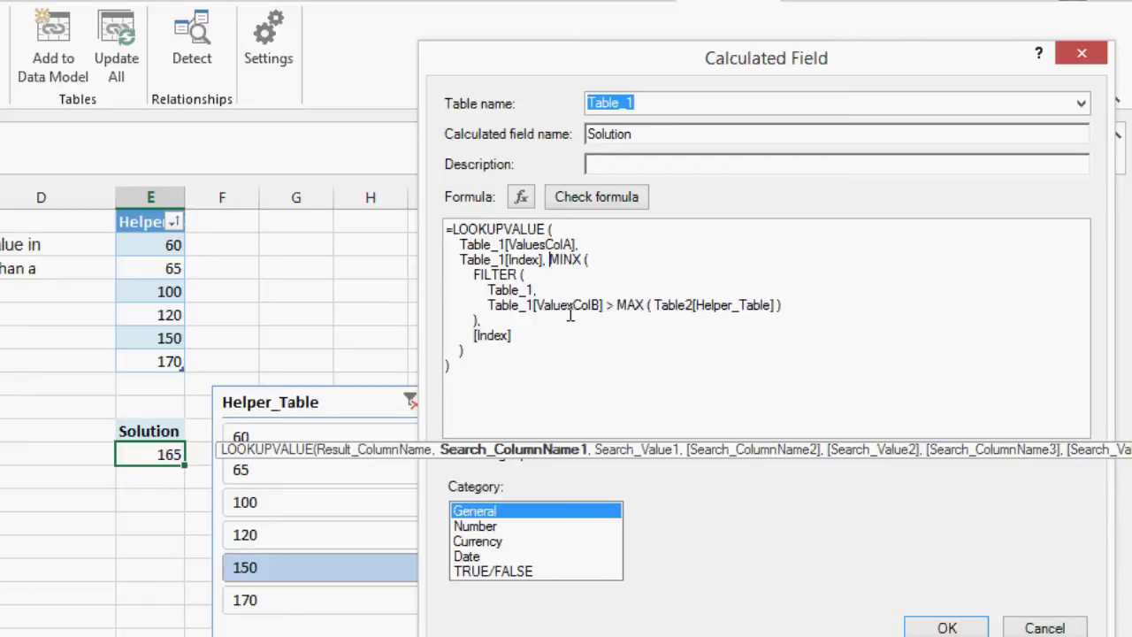
{"action": "key", "text": "Down"}
{"action": "key", "text": "Down"}
{"action": "key", "text": "Up"}
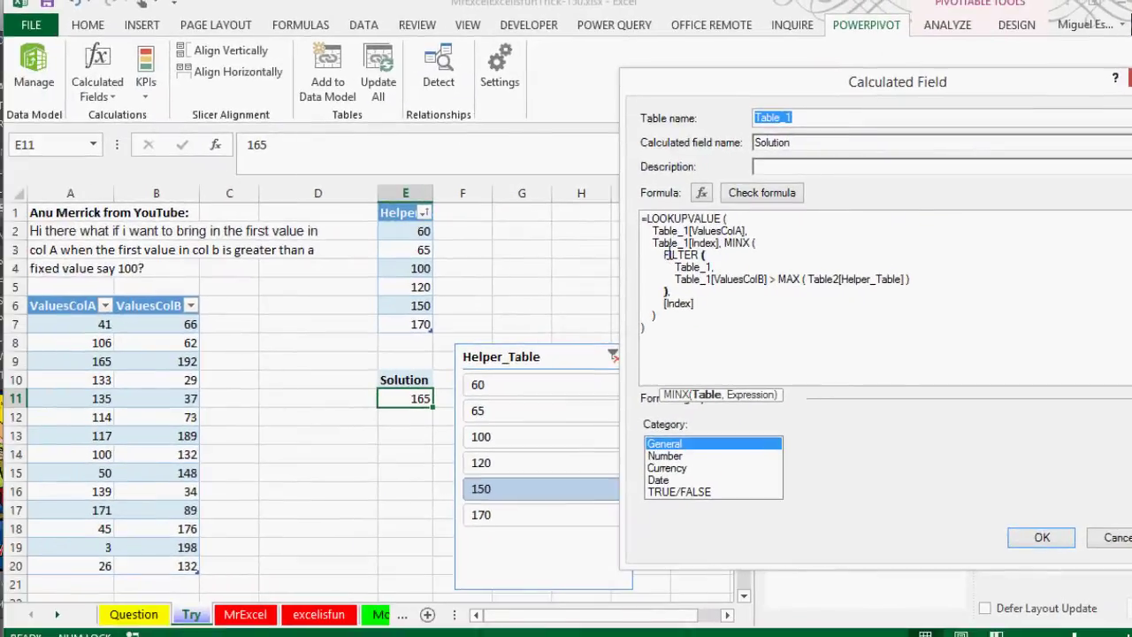
{"action": "left_click", "coordinate": [704, 271]}
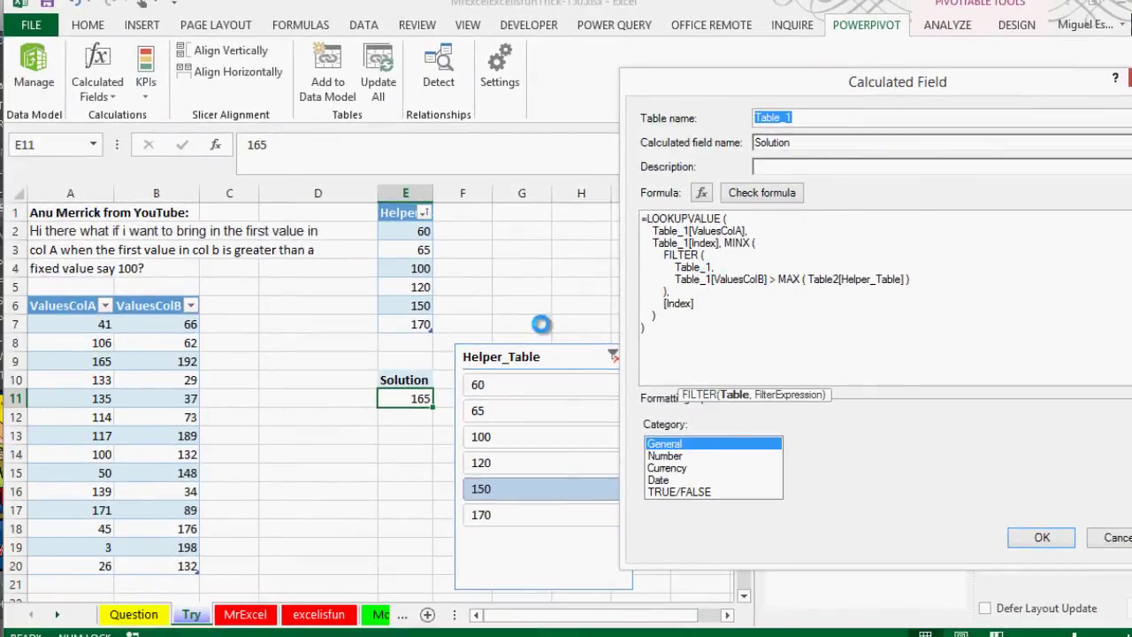
{"action": "left_click", "coordinate": [122, 390]}
Highlight the MAX(Helper_Table) threshold and MINX over Index, then cancel and close both dialogs.
{"action": "left_click_drag", "start_coordinate": [778, 278], "coordinate": [904, 278]}
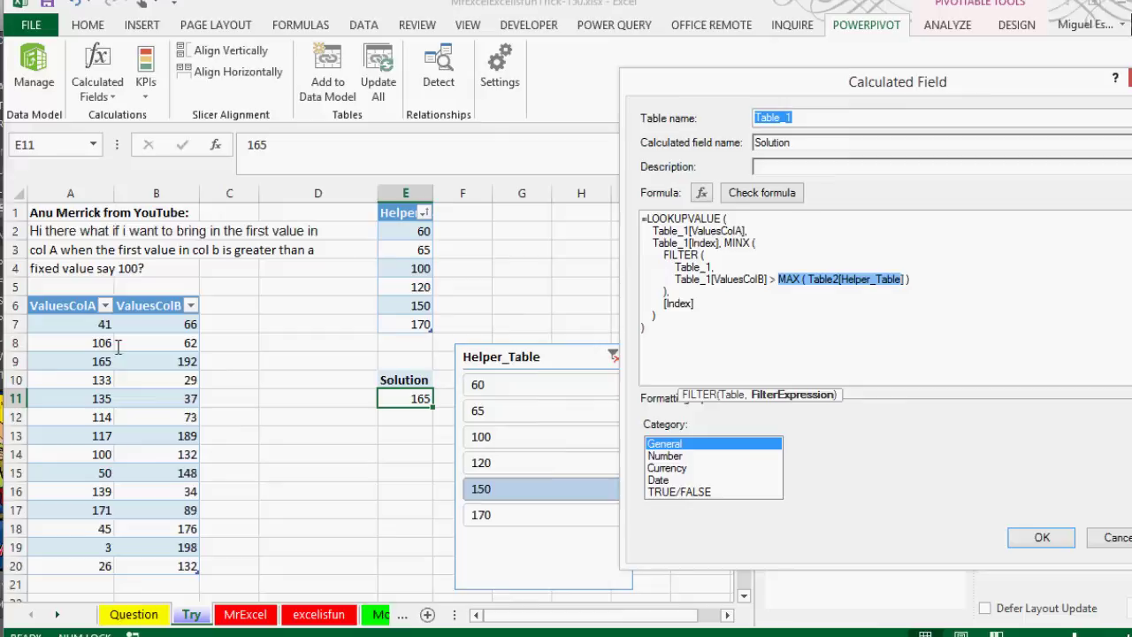
{"action": "left_click", "coordinate": [689, 305]}
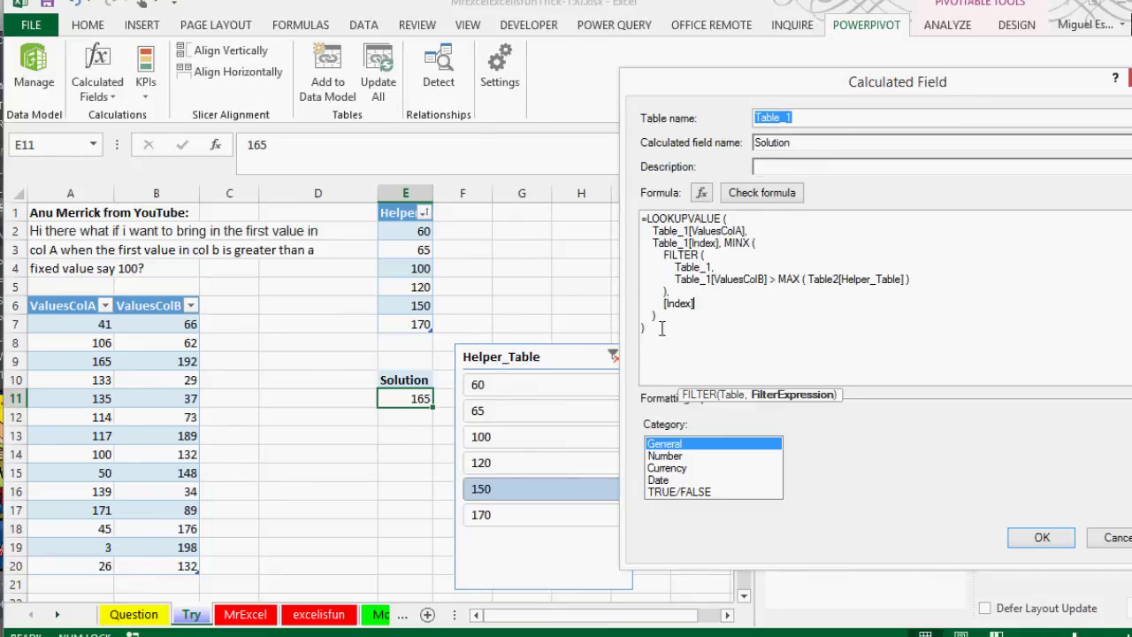
{"action": "left_click_drag", "start_coordinate": [666, 316], "coordinate": [724, 250]}
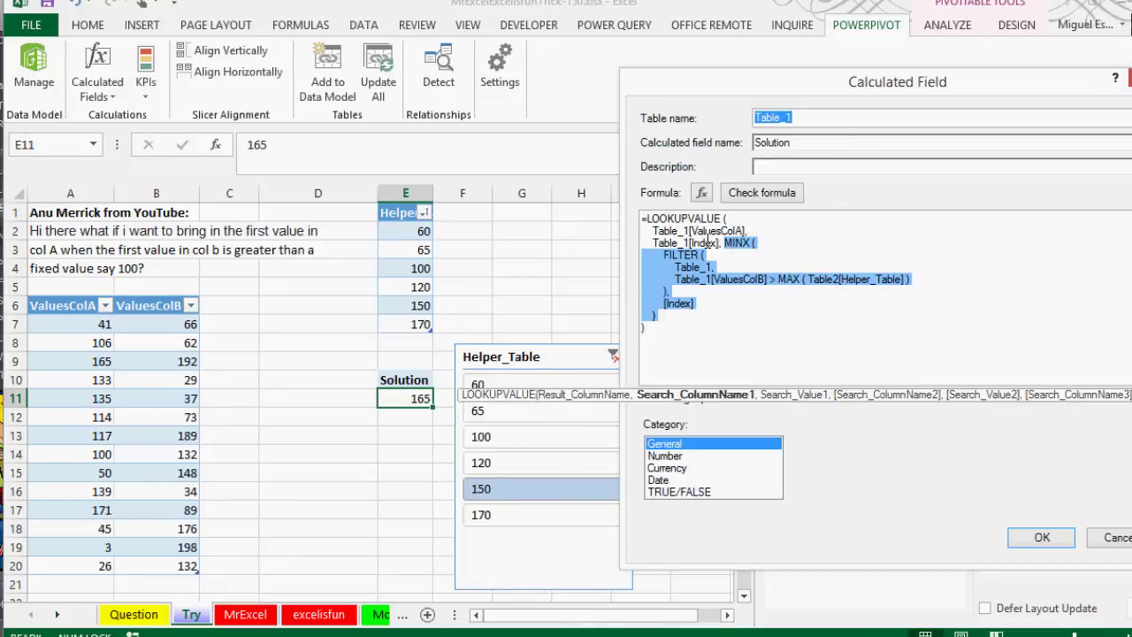
{"action": "left_click_drag", "start_coordinate": [653, 242], "coordinate": [718, 243]}
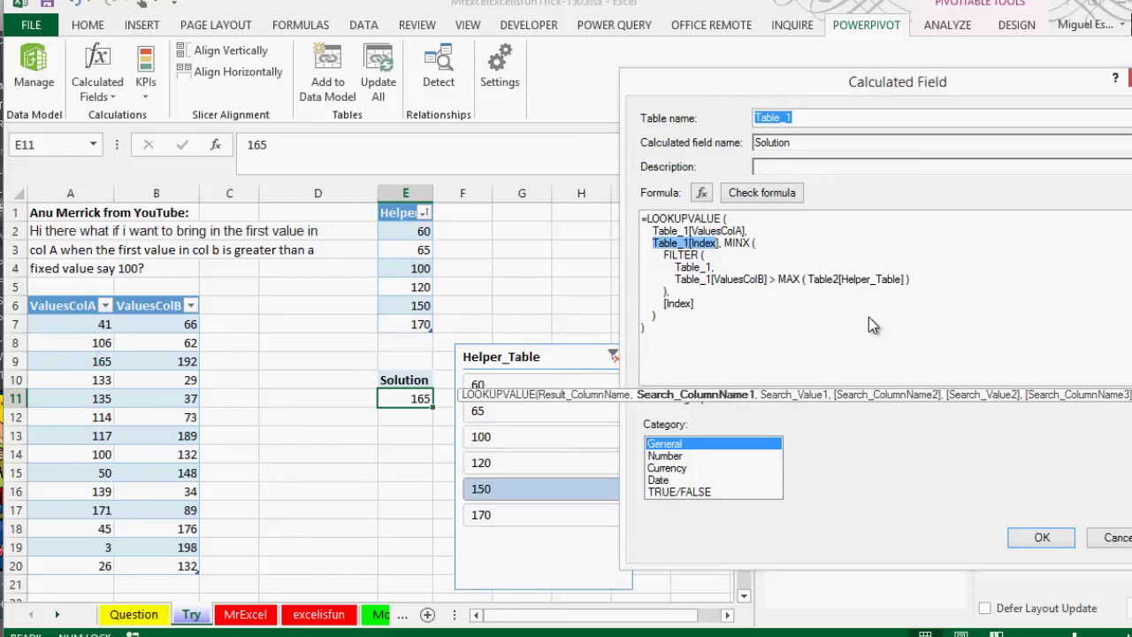
{"action": "left_click", "coordinate": [1116, 537]}
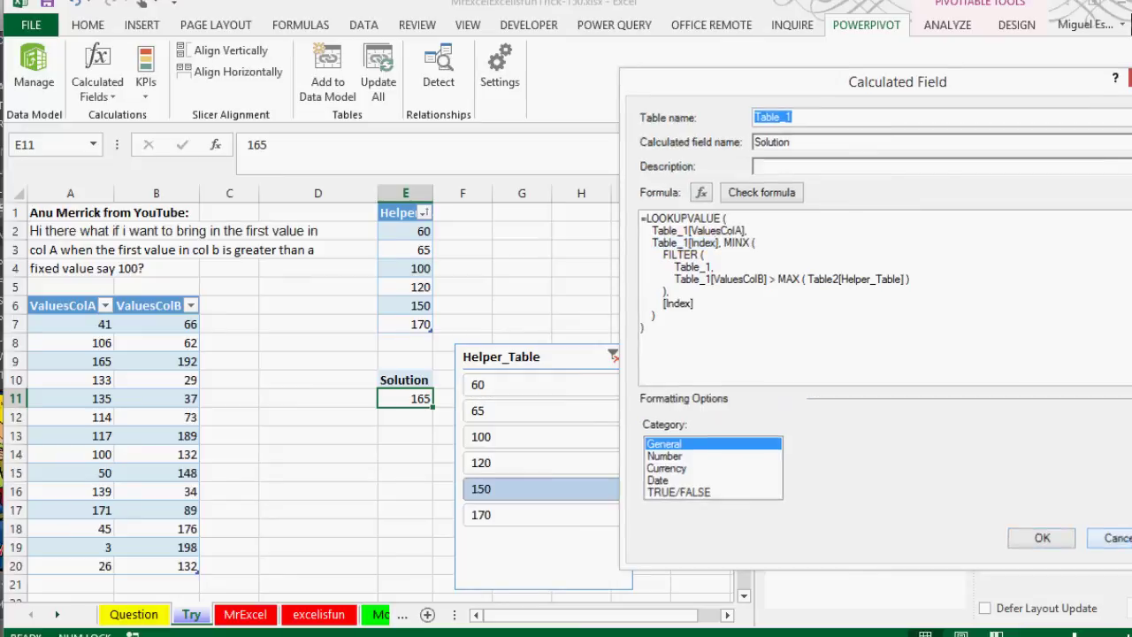
{"action": "left_click", "coordinate": [1124, 511]}
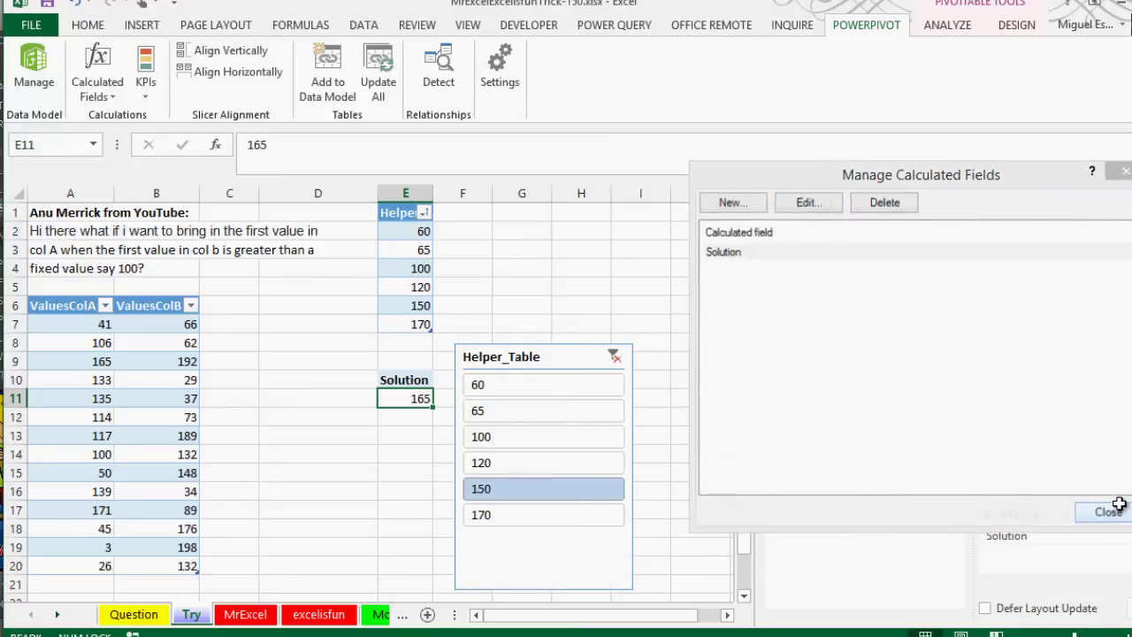
Enter 200 in cell B16 and 199 in helper cell E7.
{"action": "left_click", "coordinate": [182, 511]}
{"action": "left_click", "coordinate": [165, 491]}
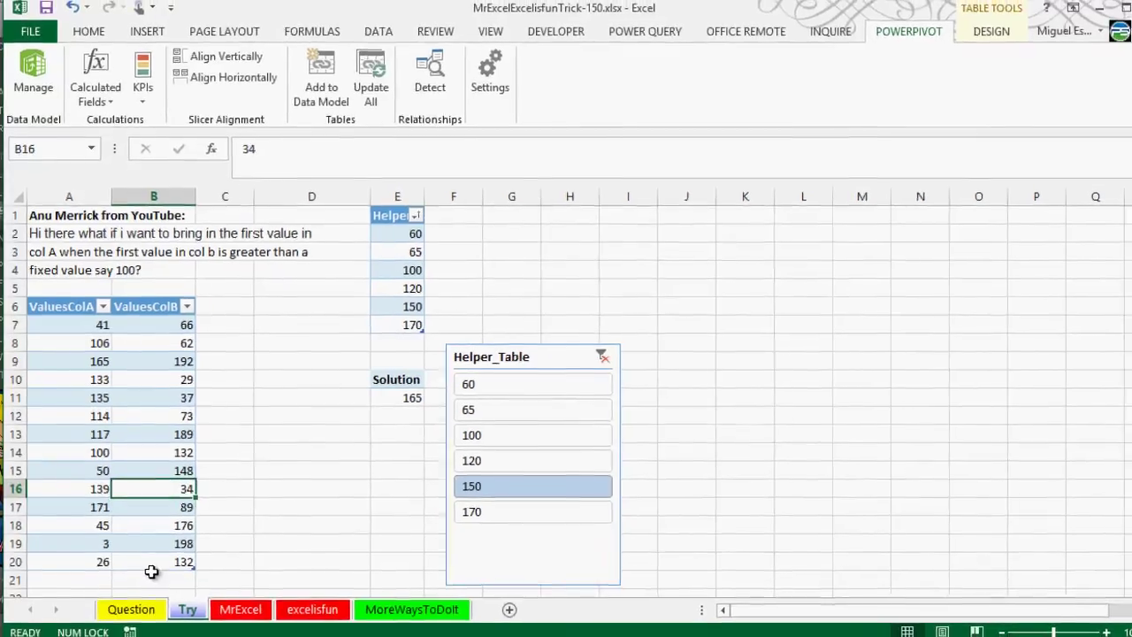
{"action": "type", "text": "200"}
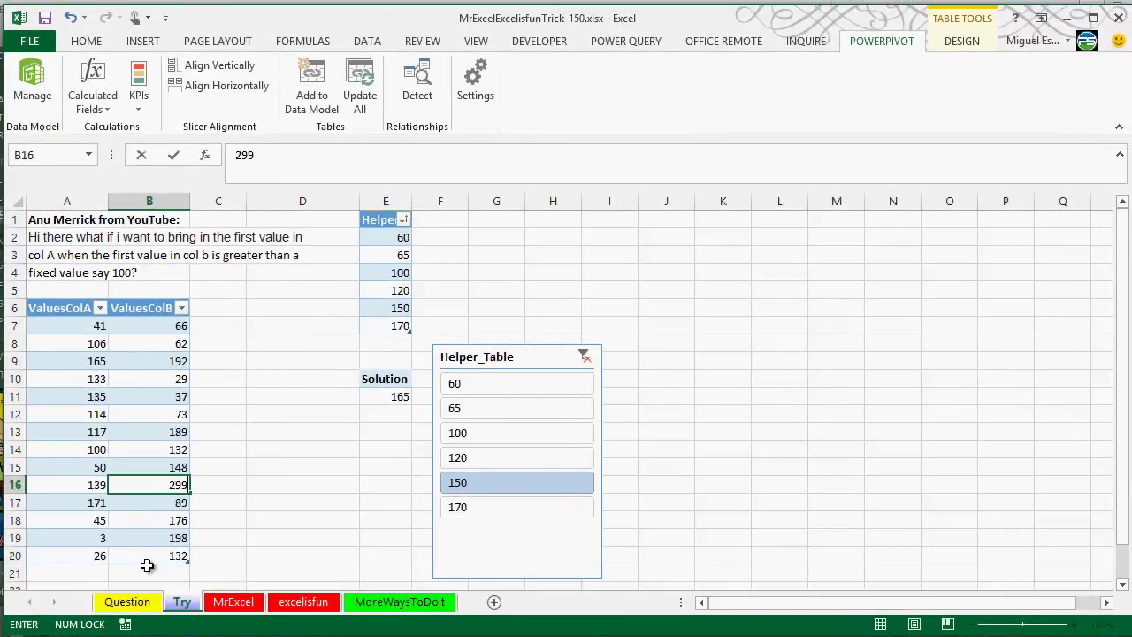
{"action": "type", "text": "00"}
{"action": "left_click", "coordinate": [403, 326]}
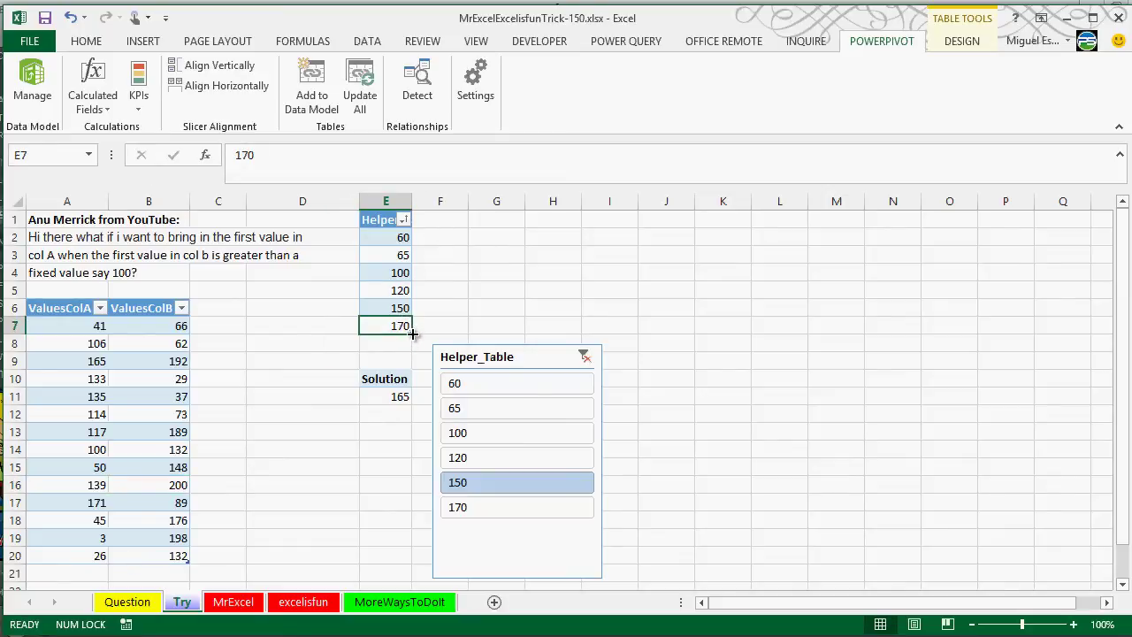
{"action": "type", "text": "199"}
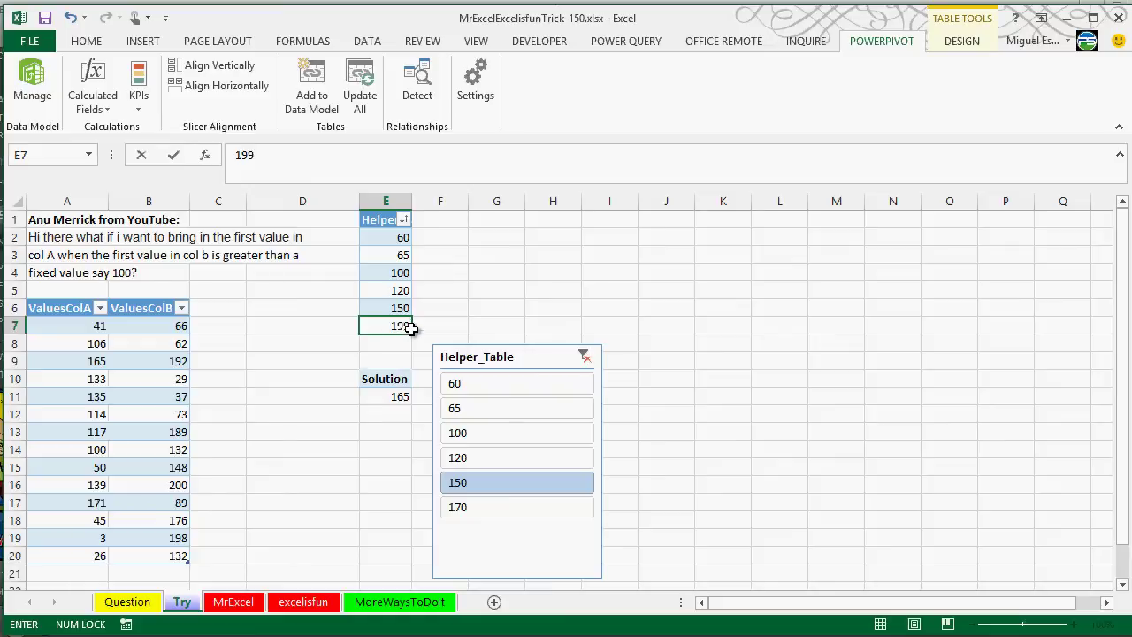
{"action": "left_click", "coordinate": [397, 294]}
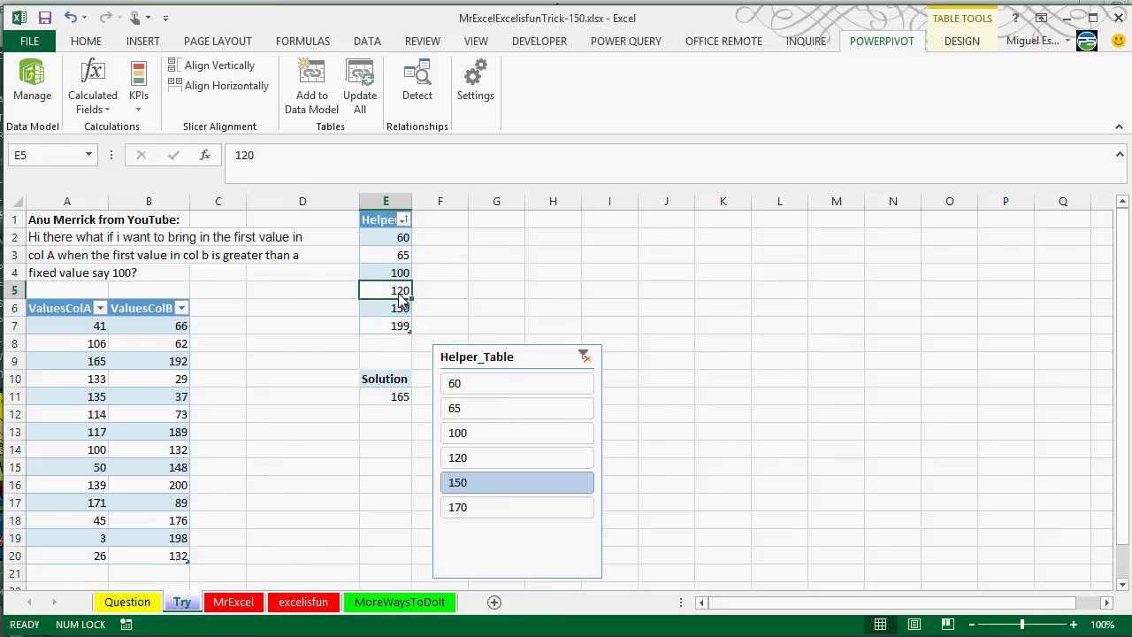
Refresh Table_1 in the Power Pivot model, run Update All, check Helper_Table, and close the window.
{"action": "left_click", "coordinate": [48, 113]}
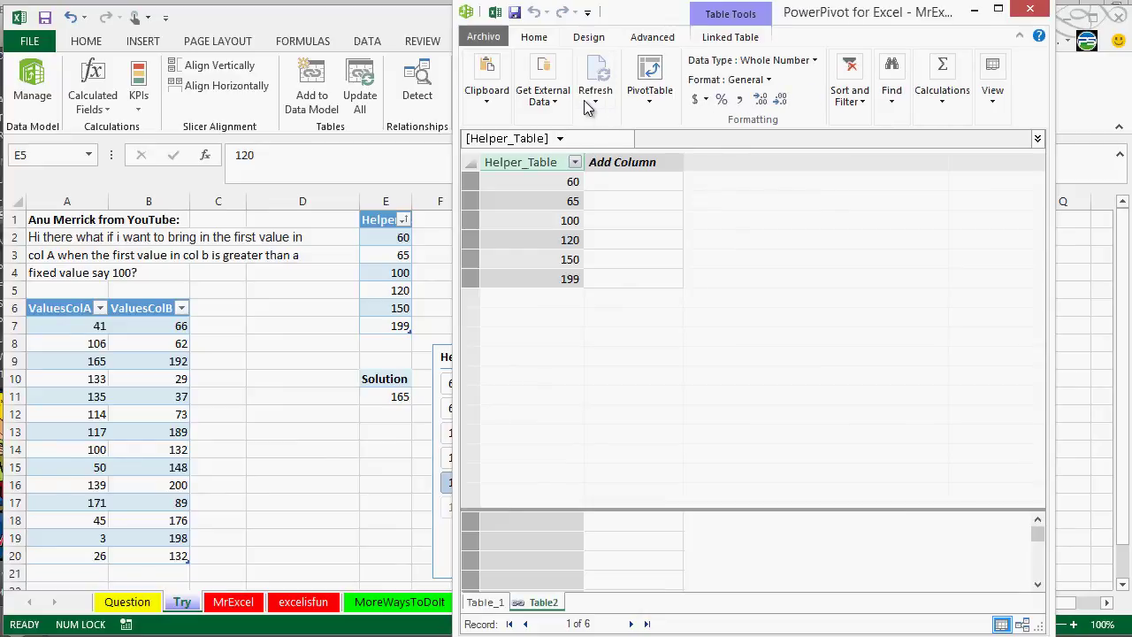
{"action": "left_click", "coordinate": [492, 600]}
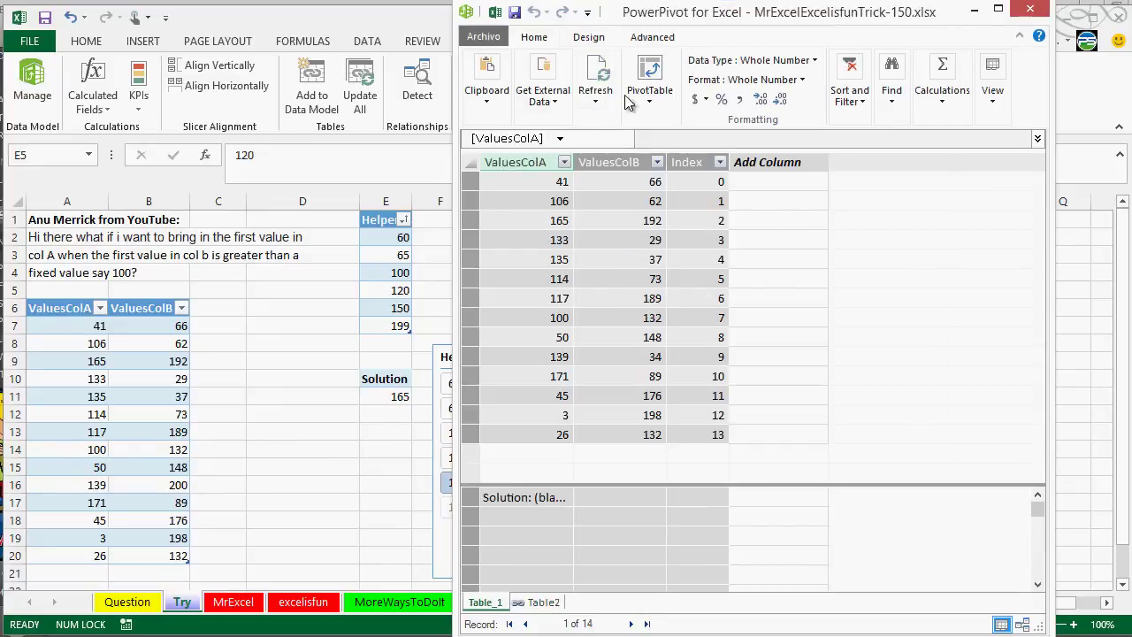
{"action": "left_click", "coordinate": [607, 77]}
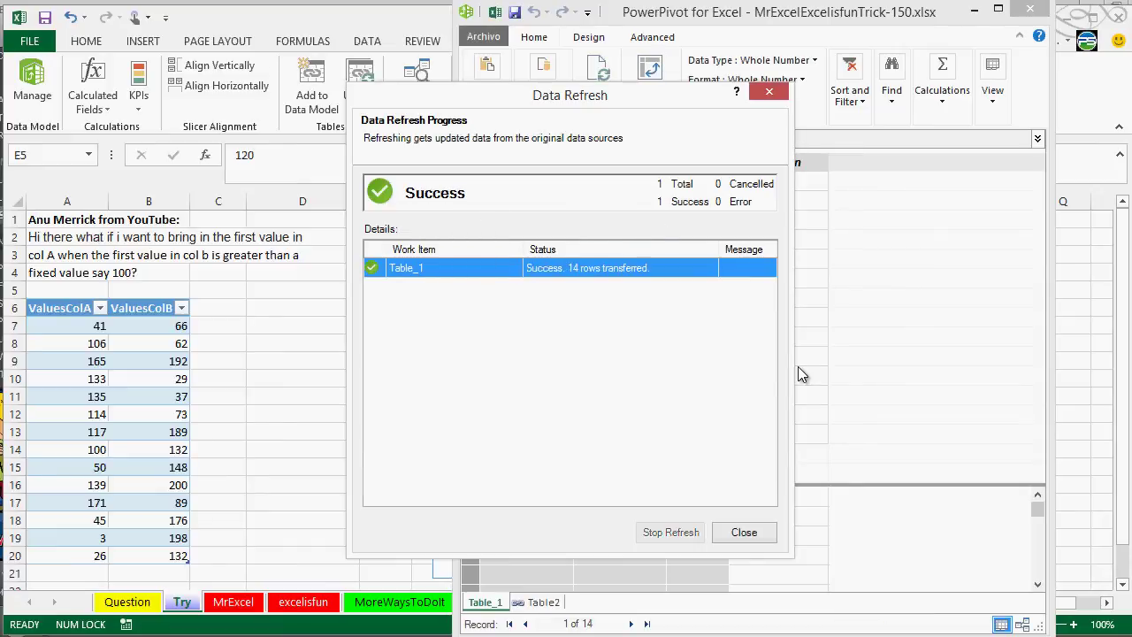
{"action": "left_click", "coordinate": [764, 536]}
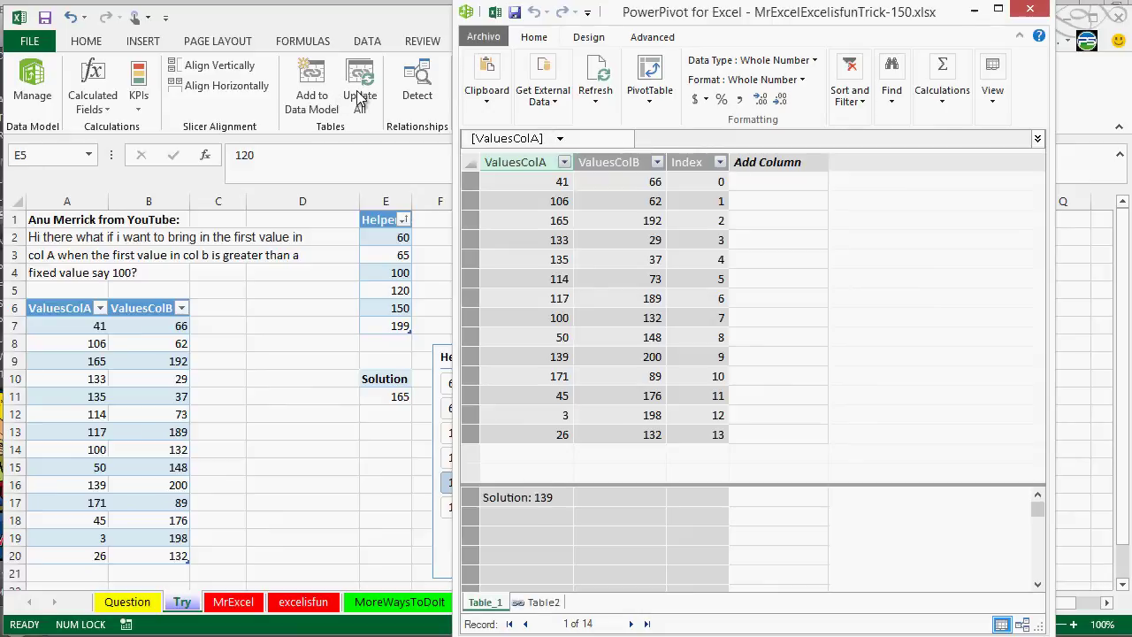
{"action": "left_click", "coordinate": [359, 99]}
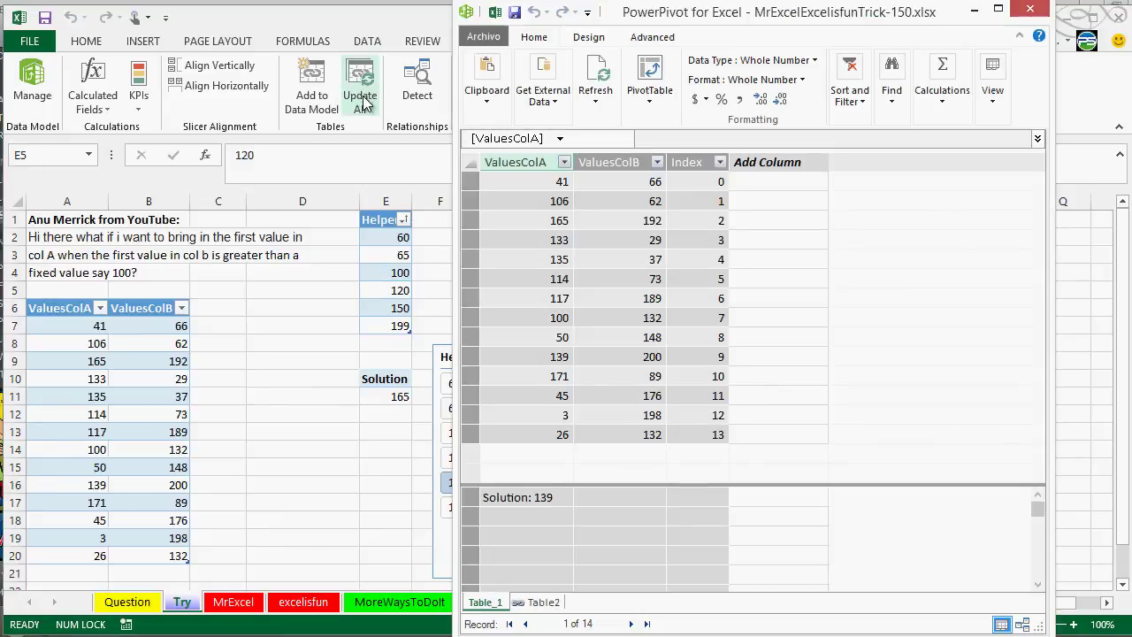
{"action": "left_click", "coordinate": [531, 602]}
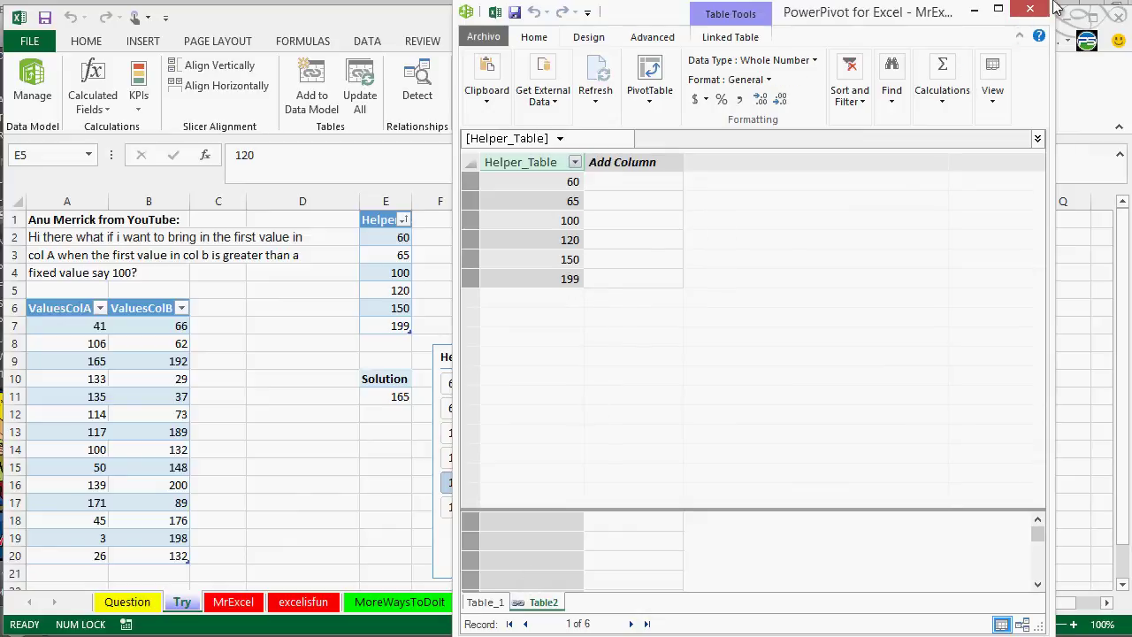
{"action": "left_click", "coordinate": [1032, 11]}
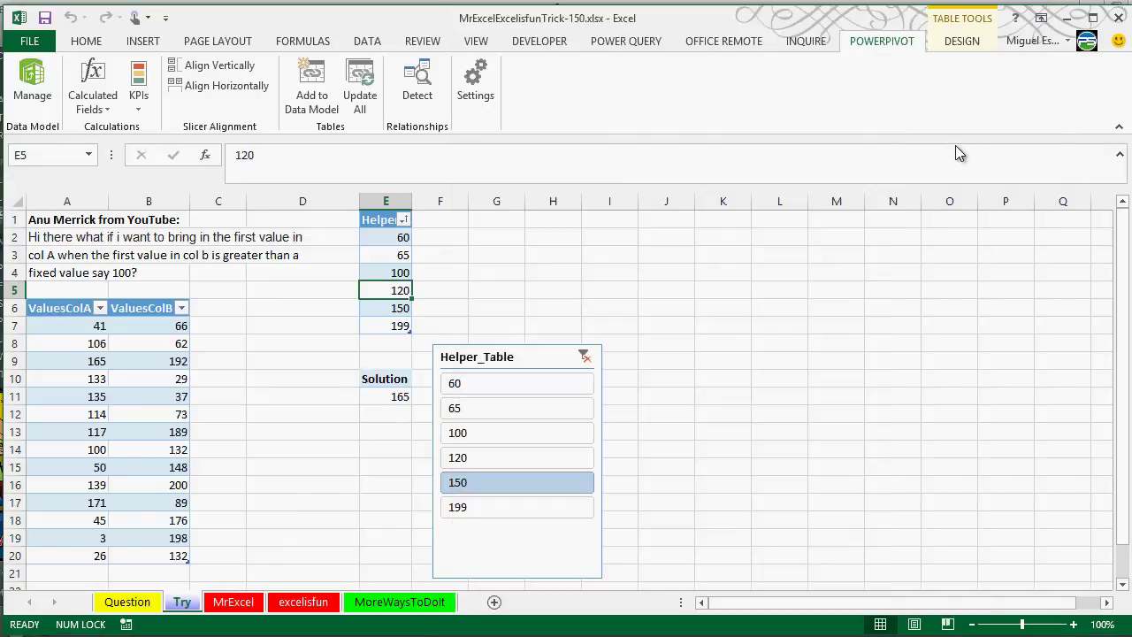
Choose 199 in the slicer and compare Solution's 139 with A16, beside B16's 200.
{"action": "left_click", "coordinate": [532, 500]}
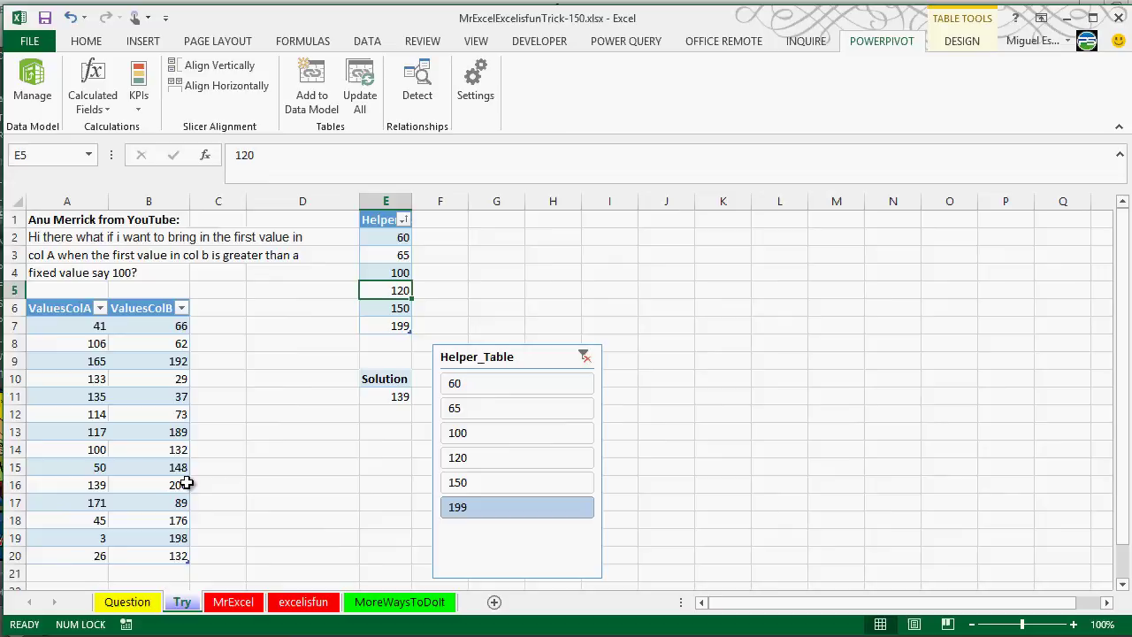
{"action": "left_click", "coordinate": [117, 485]}
{"action": "left_click_drag", "start_coordinate": [118, 485], "coordinate": [102, 485]}
{"action": "left_click", "coordinate": [102, 485]}
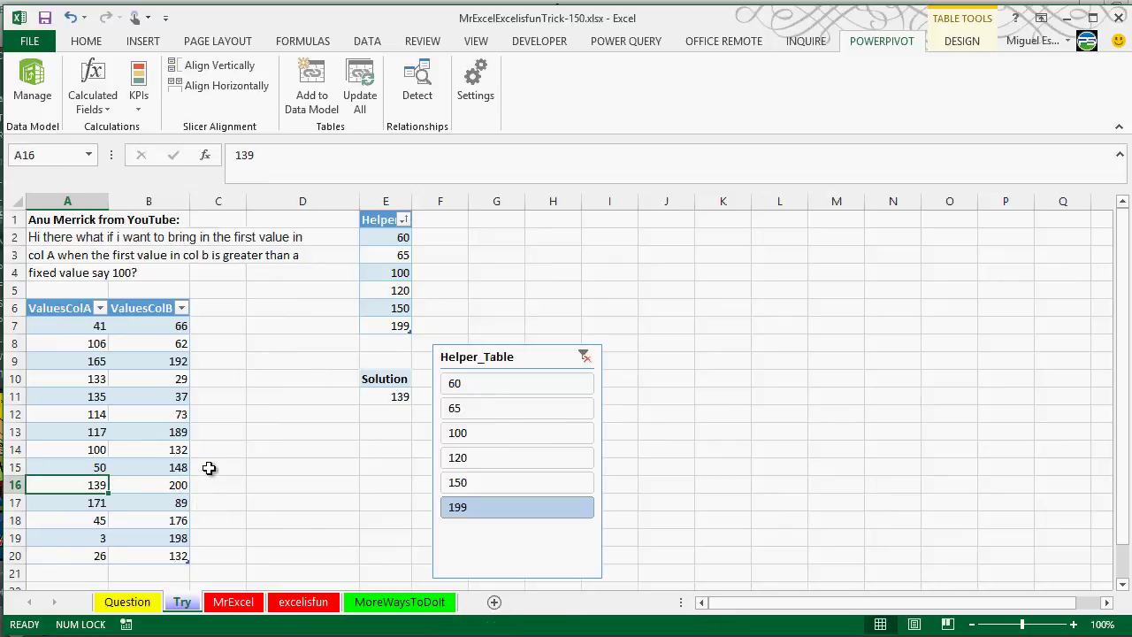